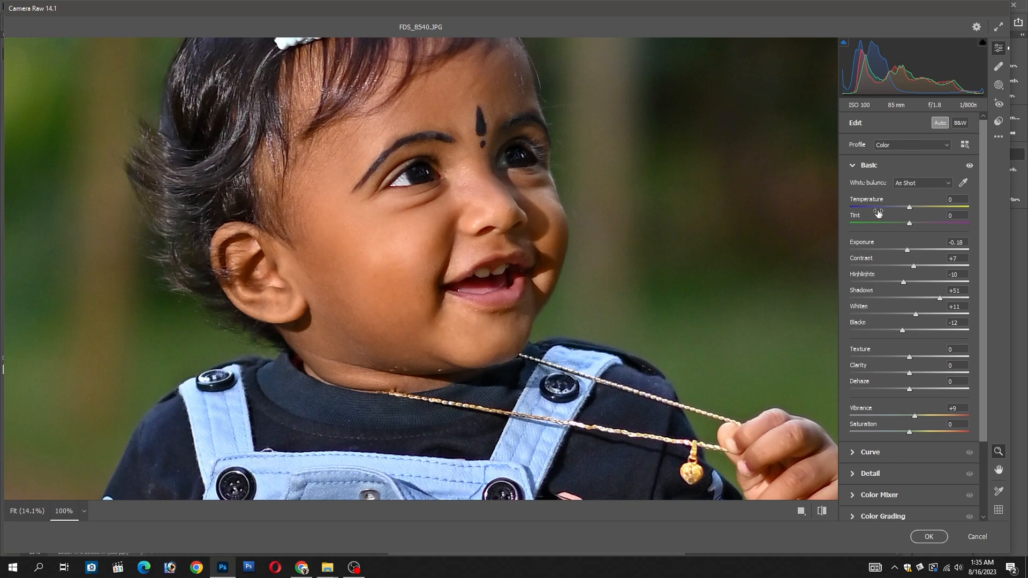
- Adjust the photo's white balance, setting Temperature to -4 and Tint to +3
click(676, 248)
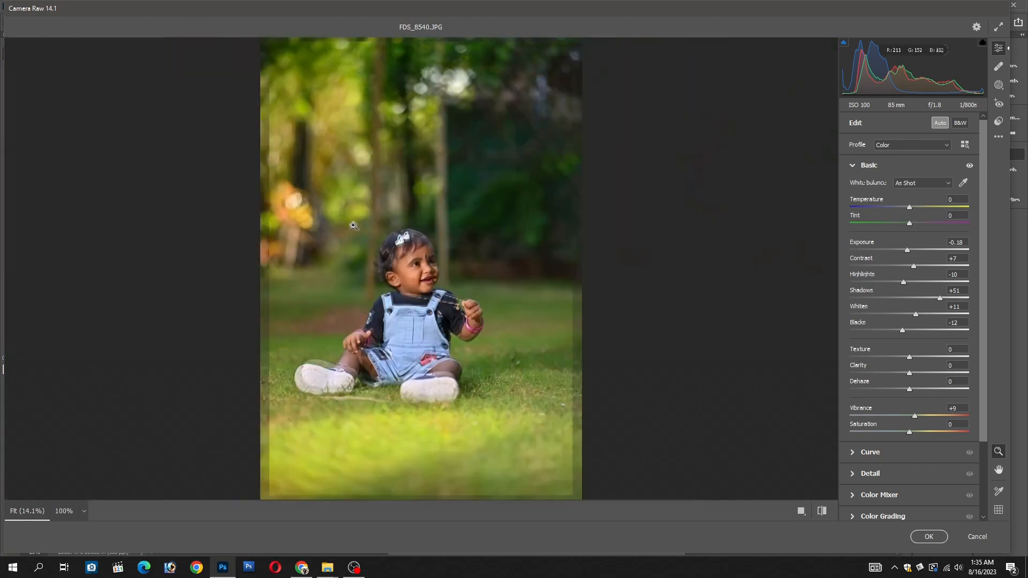
click(425, 280)
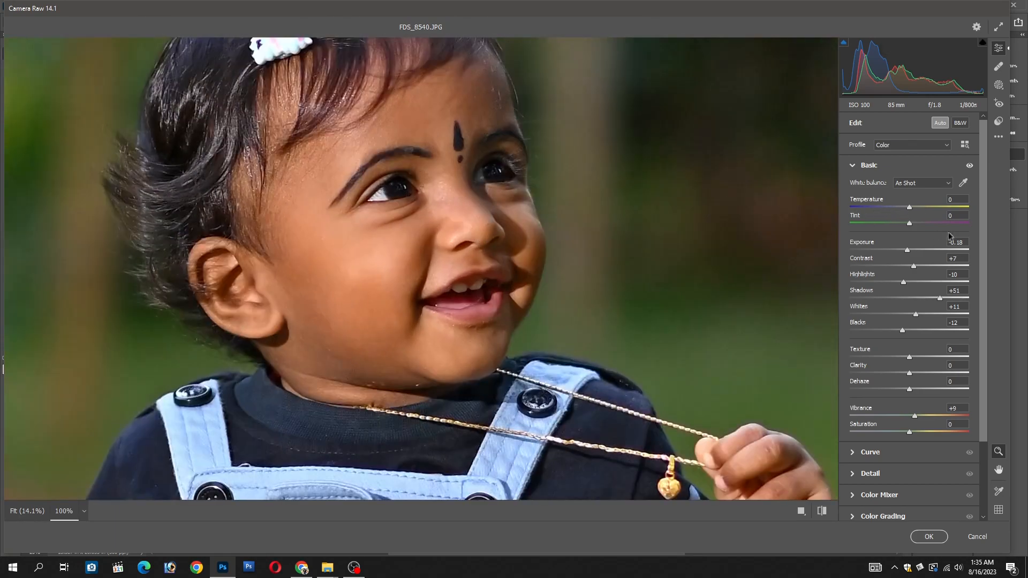
drag(909, 211, 907, 211)
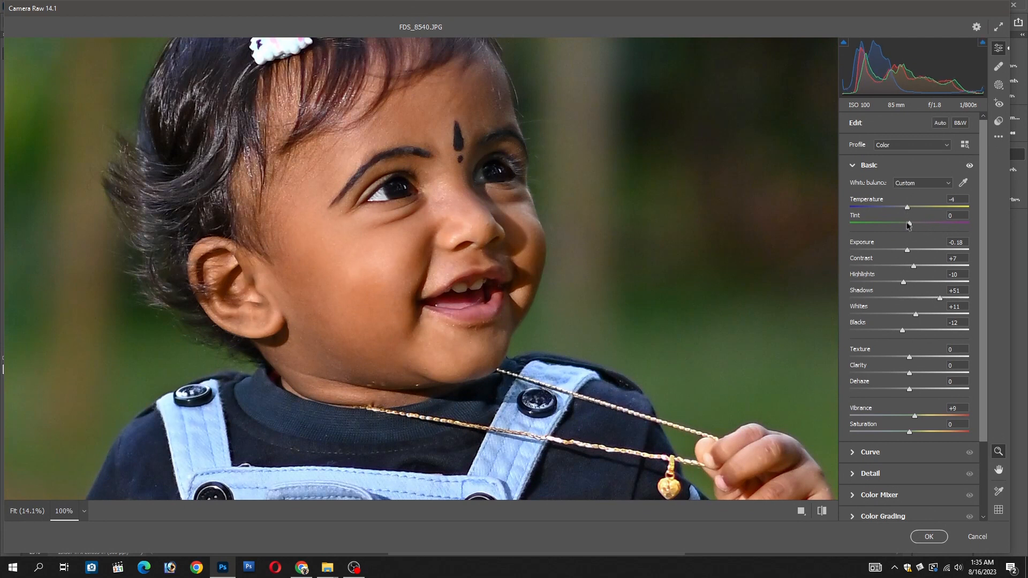
drag(910, 224, 911, 223)
- Inspect the child's clothing and face up close, and raise the Exposure to +0.05
key(space)
drag(557, 442, 506, 63)
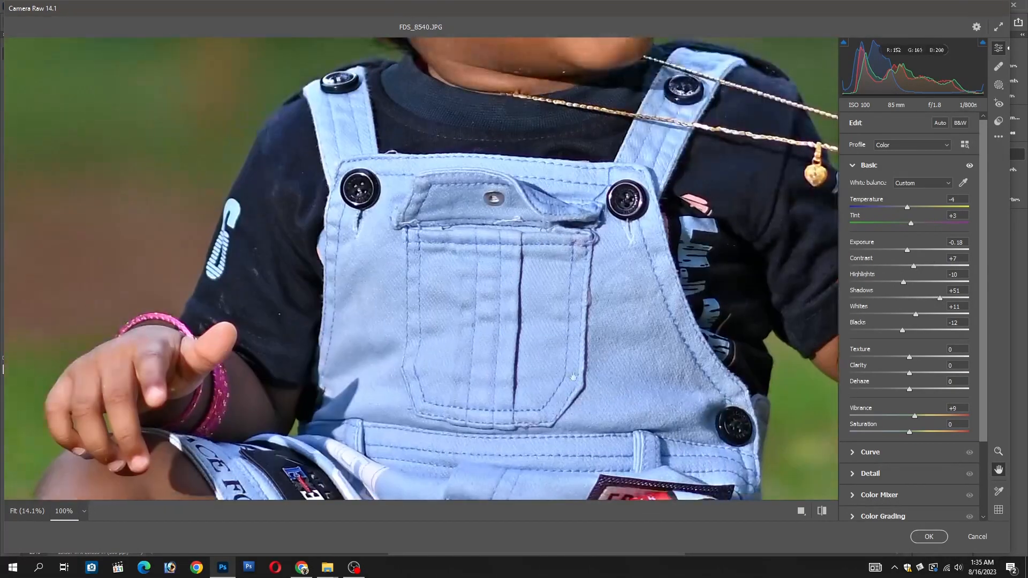
drag(572, 378, 491, 434)
drag(560, 278, 512, 451)
drag(558, 254, 545, 257)
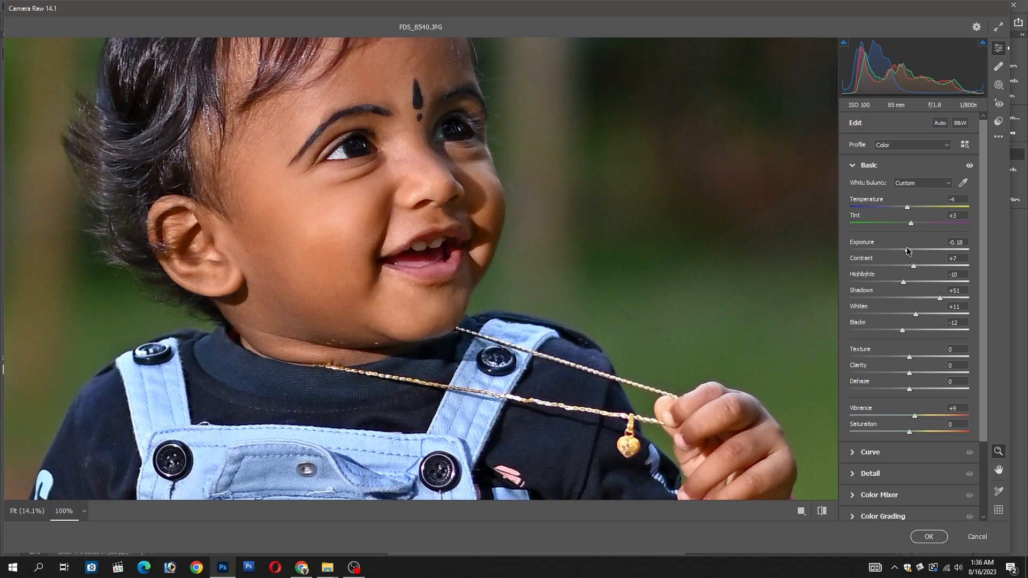
drag(908, 252, 909, 253)
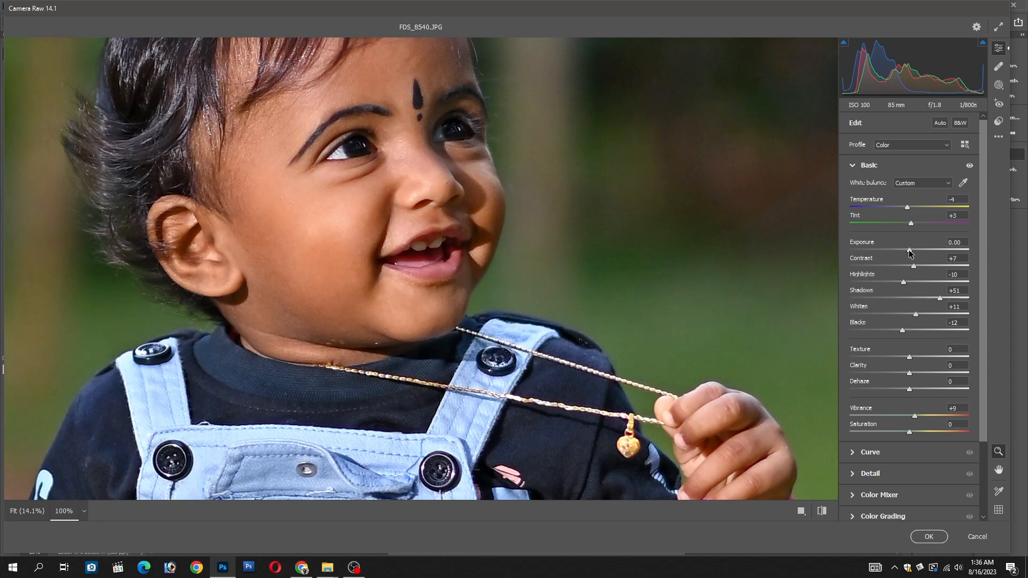
click(383, 204)
click(430, 274)
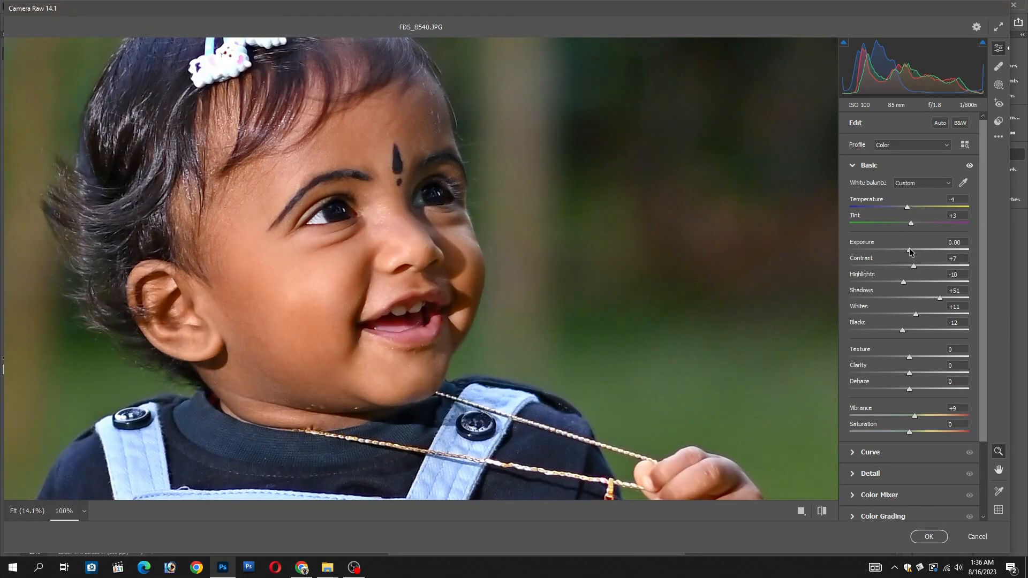
drag(910, 251, 912, 253)
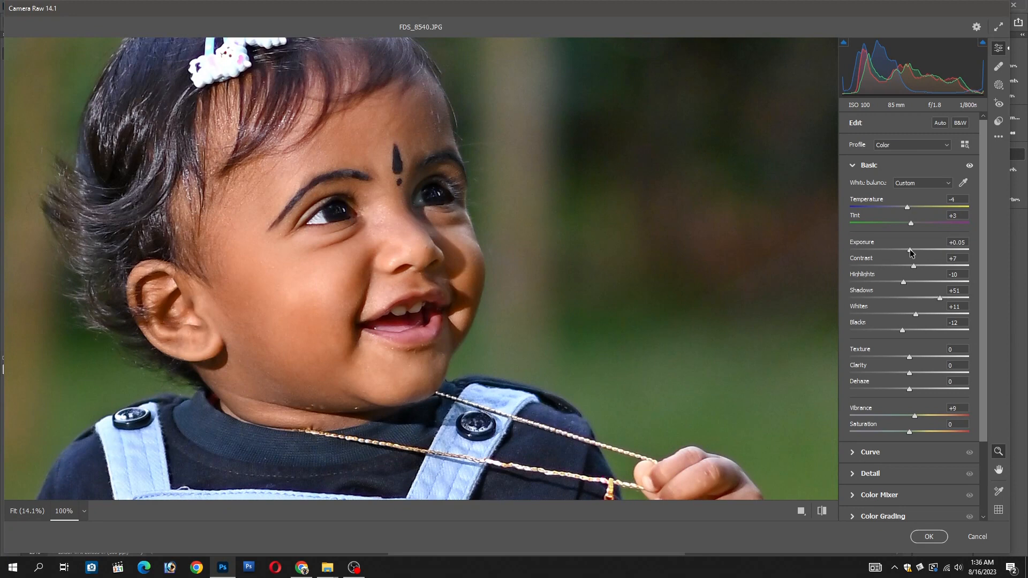
- Set the photo's Contrast to +25 and reset Highlights to 0
click(355, 234)
click(412, 249)
key(space)
drag(493, 356, 464, 194)
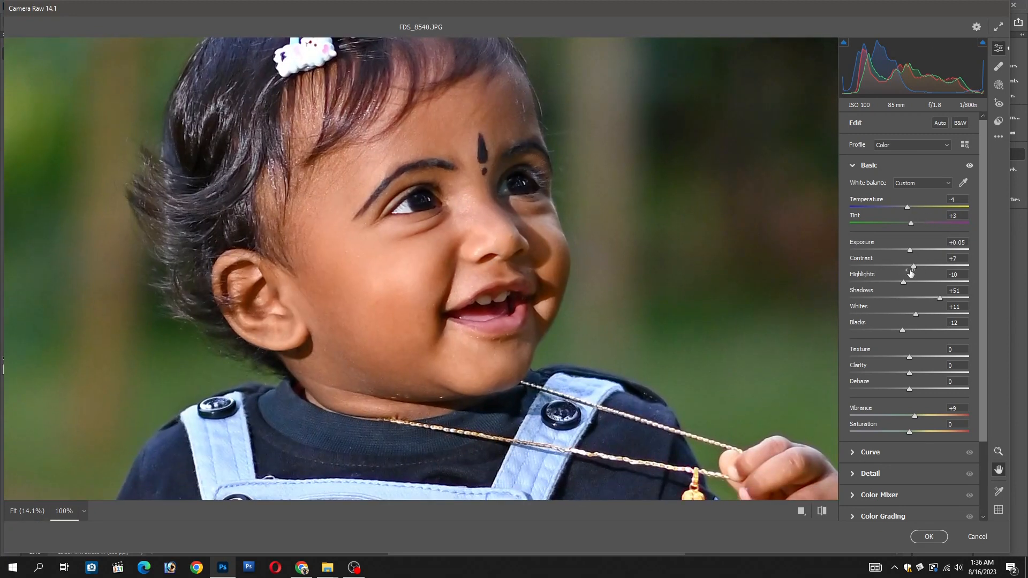
drag(914, 265, 923, 264)
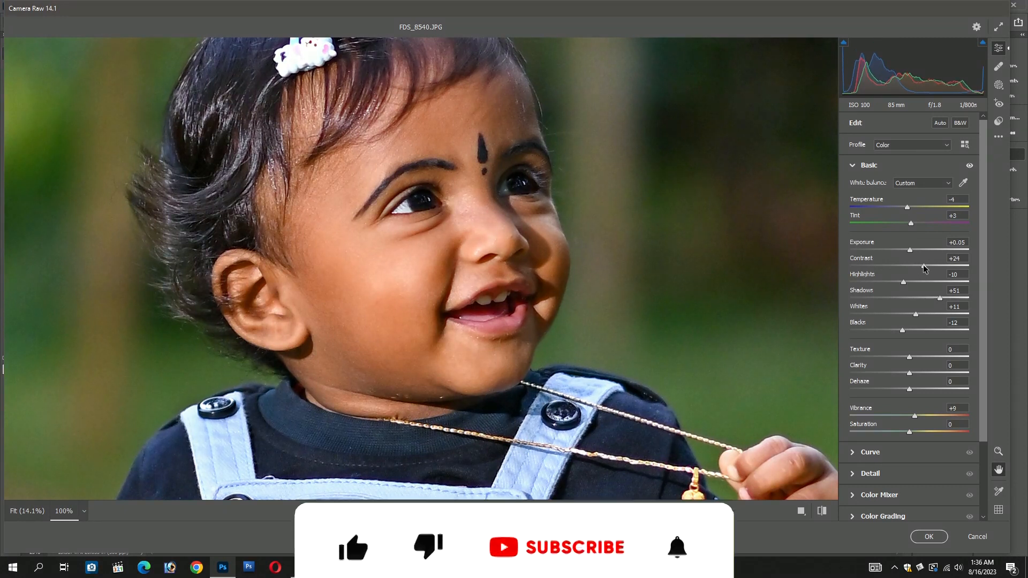
drag(923, 264, 909, 281)
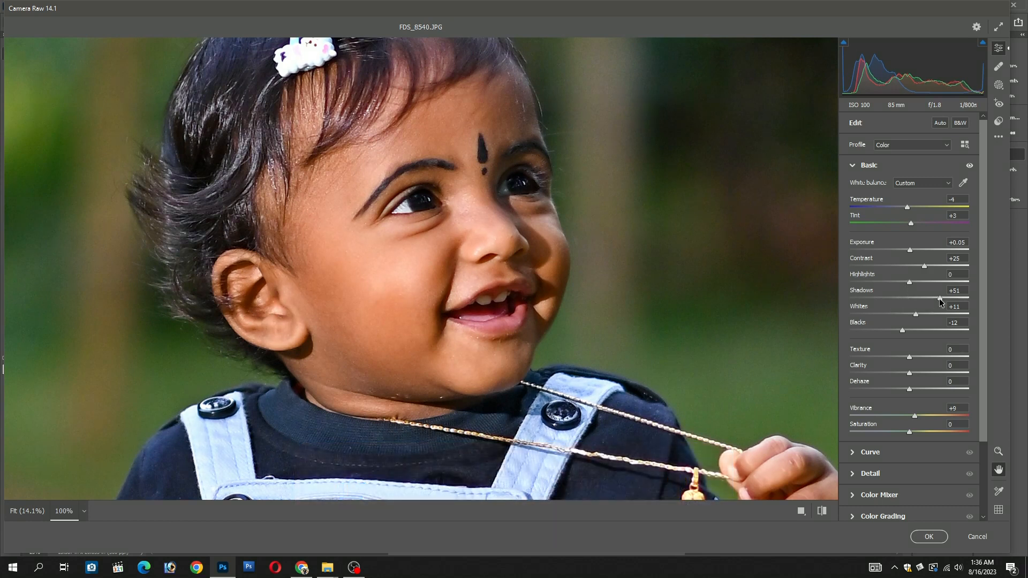
- Set the Shadows to +60 and the Blacks to -20
drag(940, 298, 945, 298)
drag(903, 333, 894, 333)
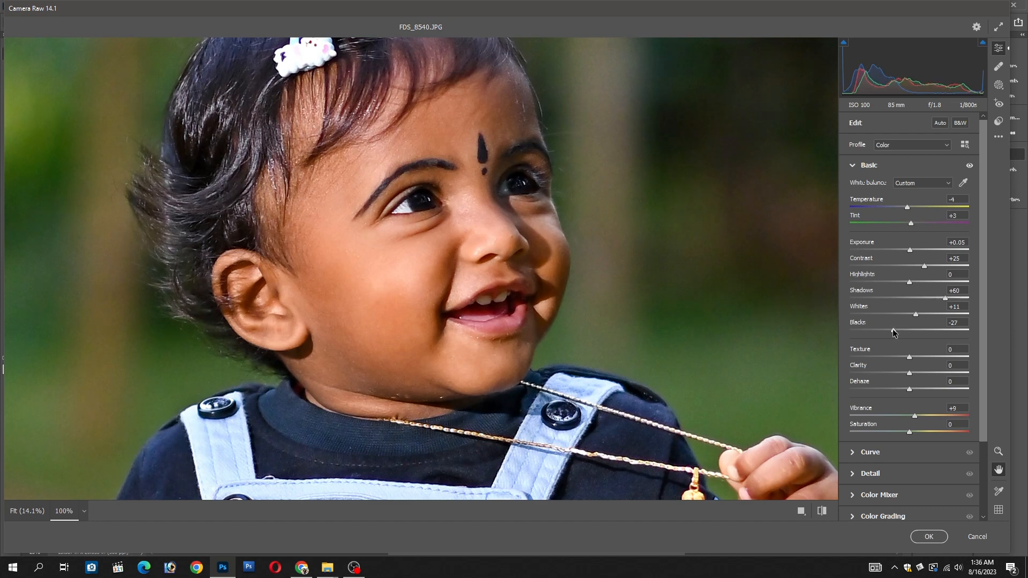
drag(896, 333, 898, 333)
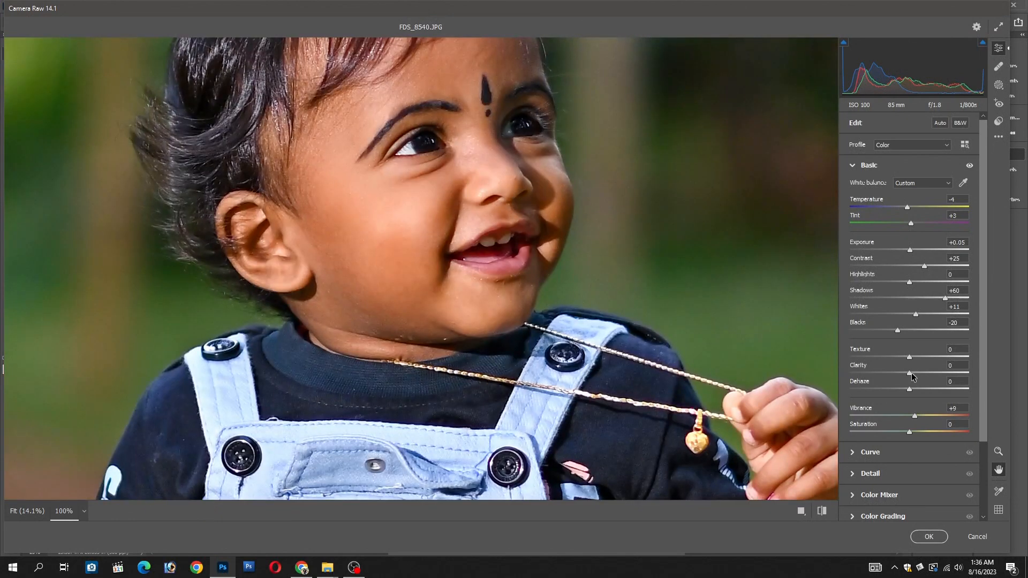
- Set both Clarity and Saturation to +3, keeping the whole photo in view
drag(910, 373, 911, 374)
drag(910, 434, 912, 436)
alt+click(452, 248)
alt+click(451, 249)
alt+click(458, 272)
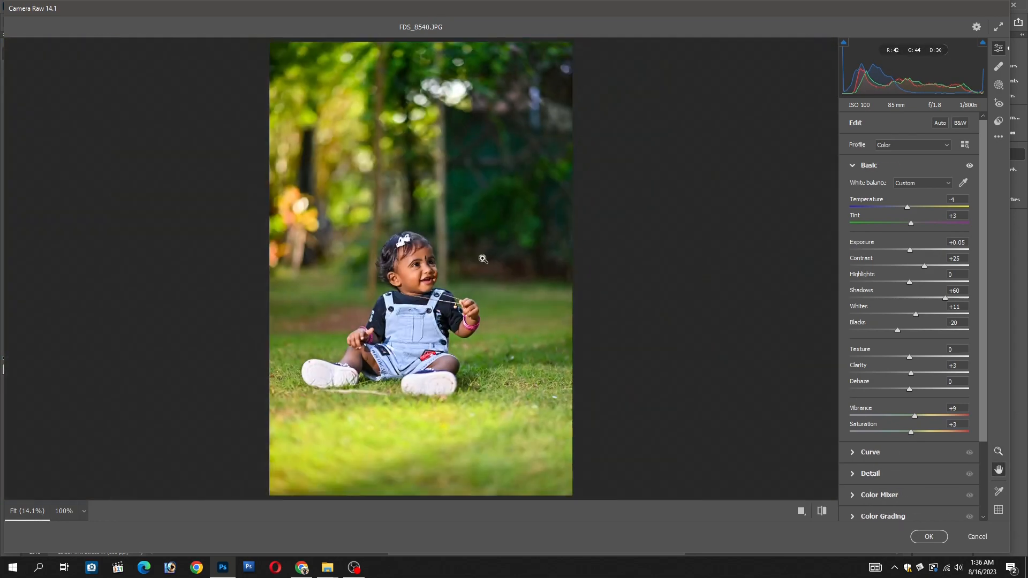
- Compare the photo with and without the Basic adjustments, checking the child's face up close
click(970, 166)
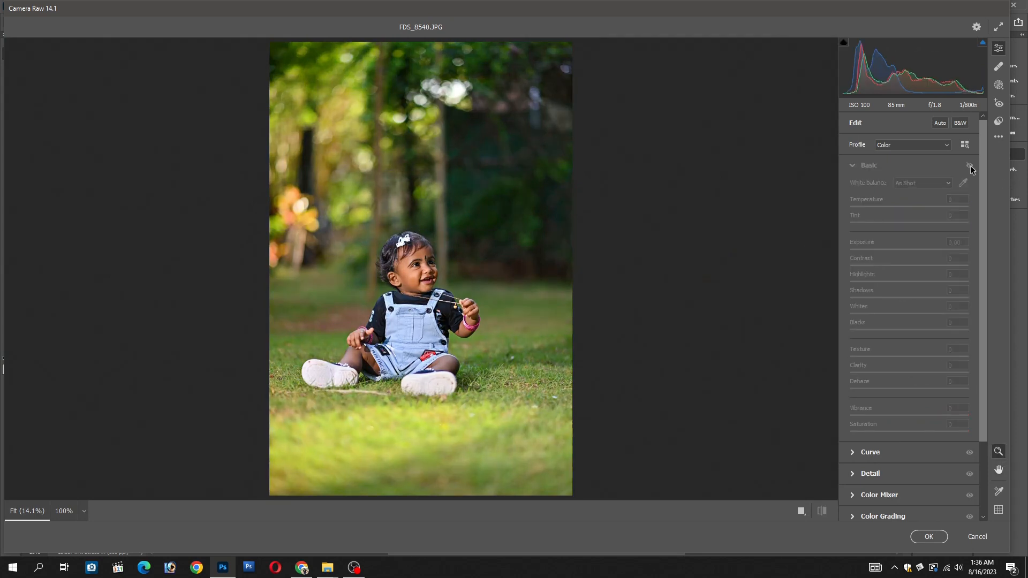
click(971, 166)
click(971, 166)
click(970, 167)
click(971, 166)
click(970, 167)
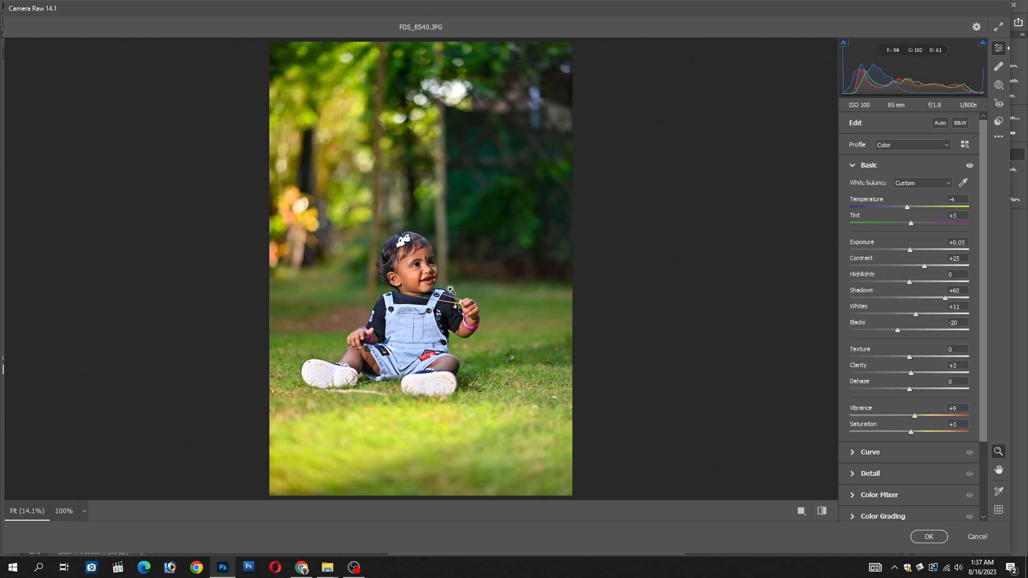
click(400, 274)
click(517, 279)
click(443, 279)
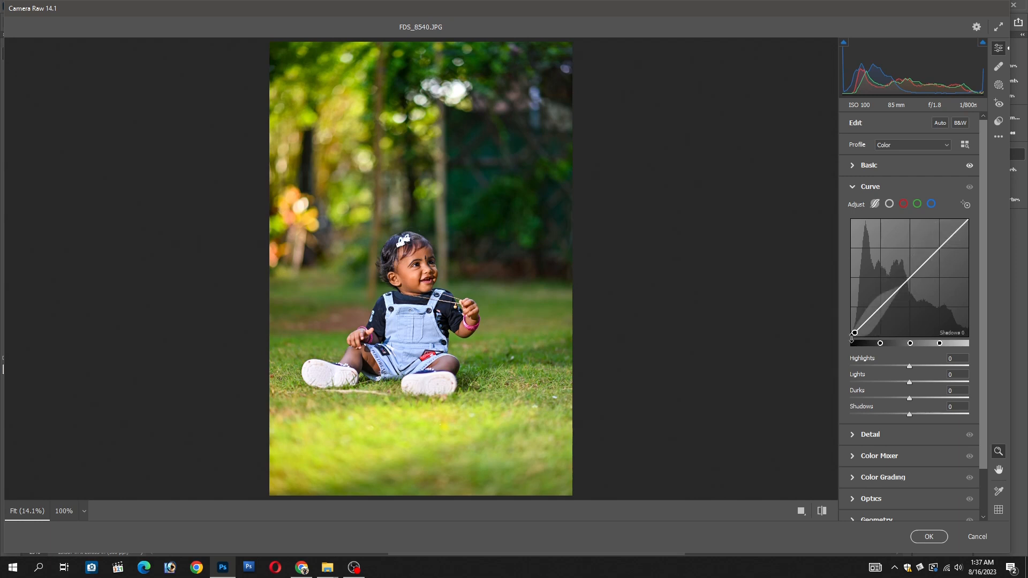
- Shape the parametric curve into a slight S with Highlights at +16 and Shadows at -12
drag(852, 337, 852, 343)
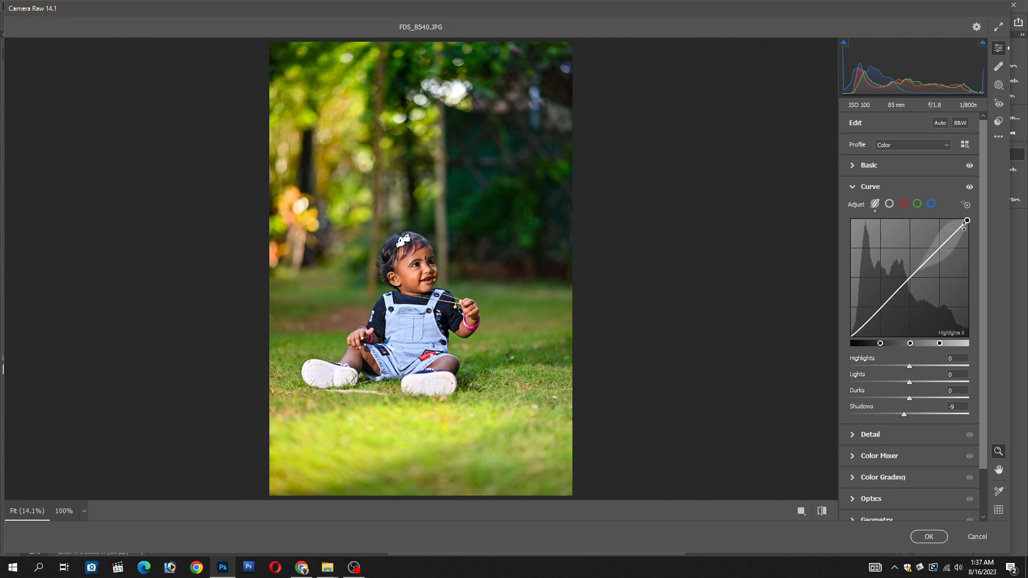
mouse_move(967, 222)
mouse_down()
mouse_move(962, 229)
mouse_move(965, 221)
mouse_up()
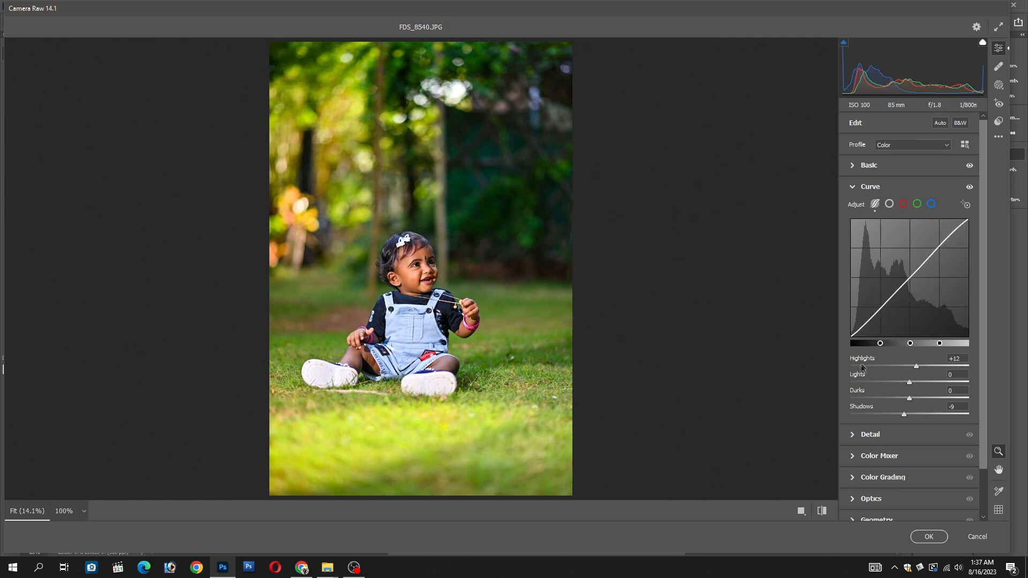
drag(860, 329, 860, 330)
drag(950, 234, 949, 234)
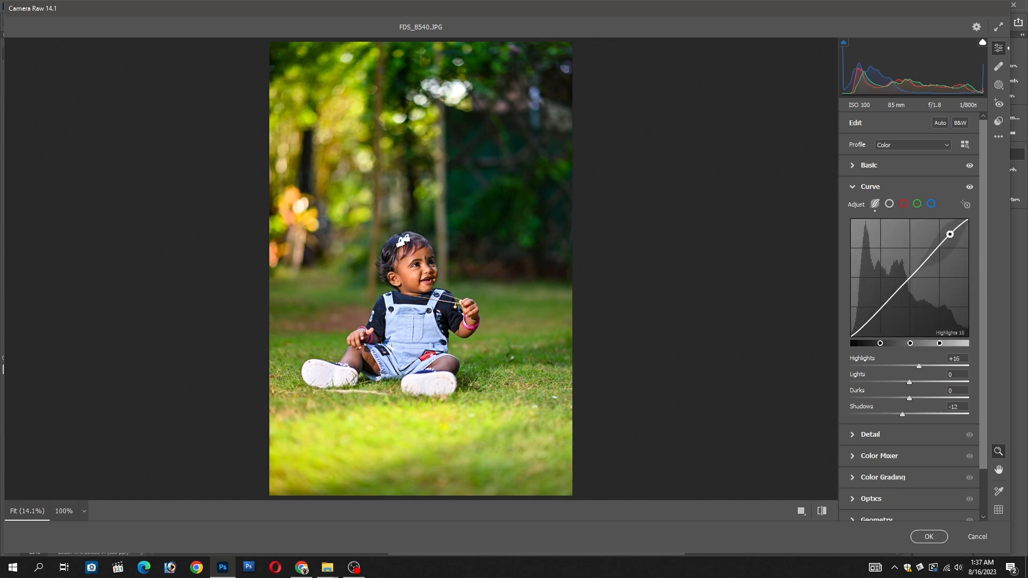
- Compare the photo with and without the Curve adjustment, leaving the adjustment enabled
click(970, 188)
click(970, 187)
click(970, 187)
click(970, 187)
click(970, 187)
click(971, 188)
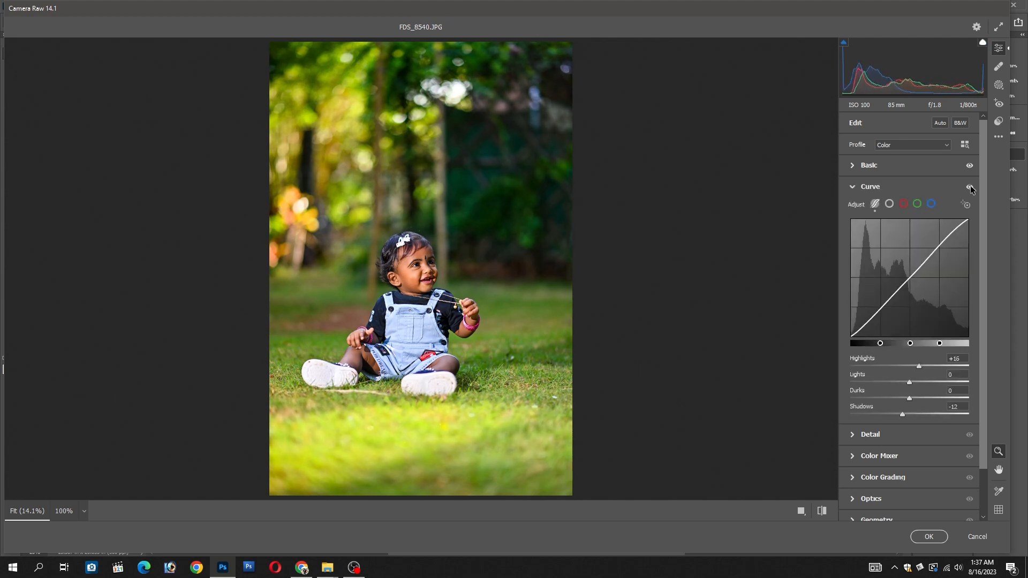
click(970, 188)
click(971, 188)
click(853, 187)
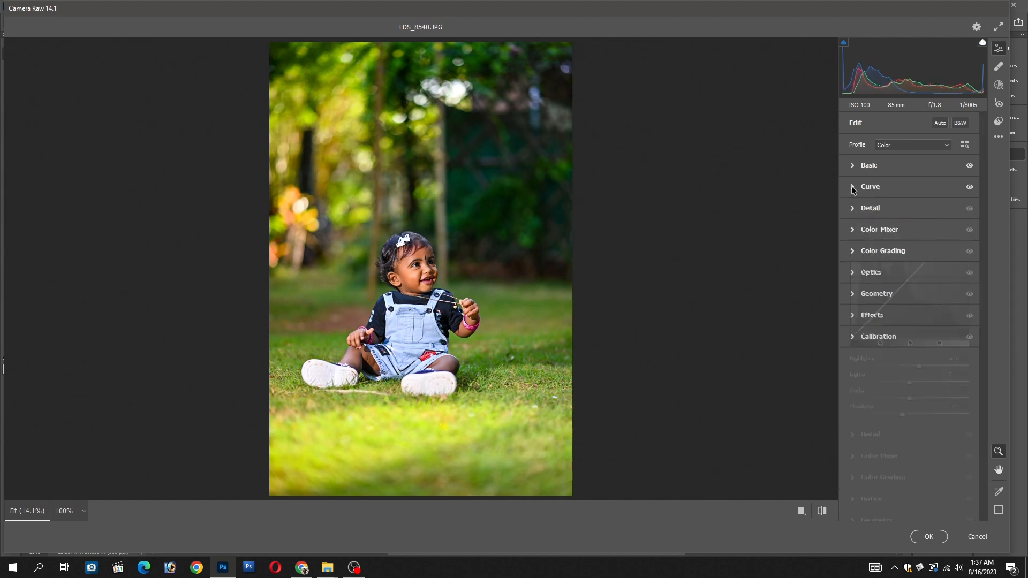
- Set the Sharpening to 34 while viewing the child's face at 100%
click(852, 209)
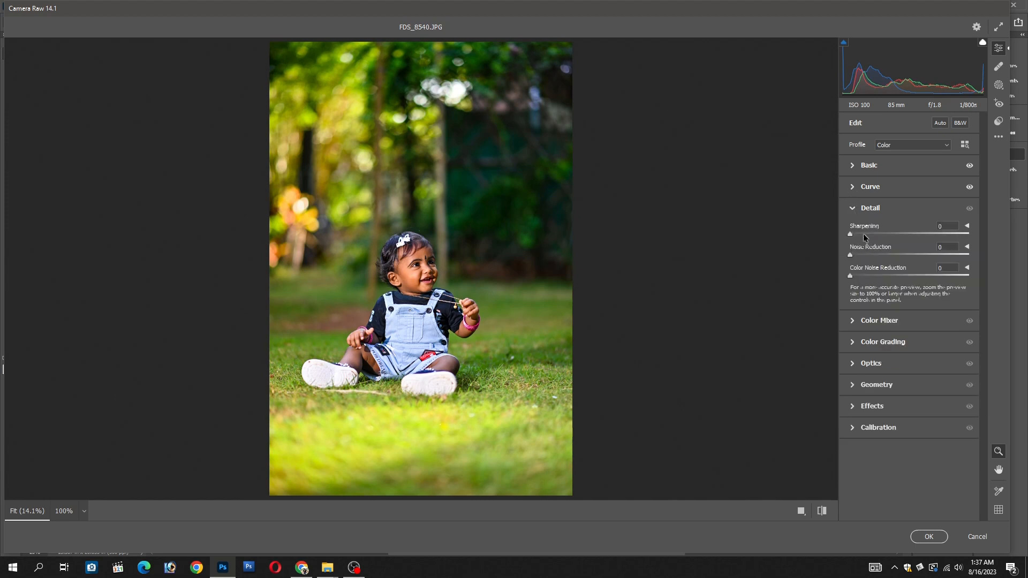
click(425, 274)
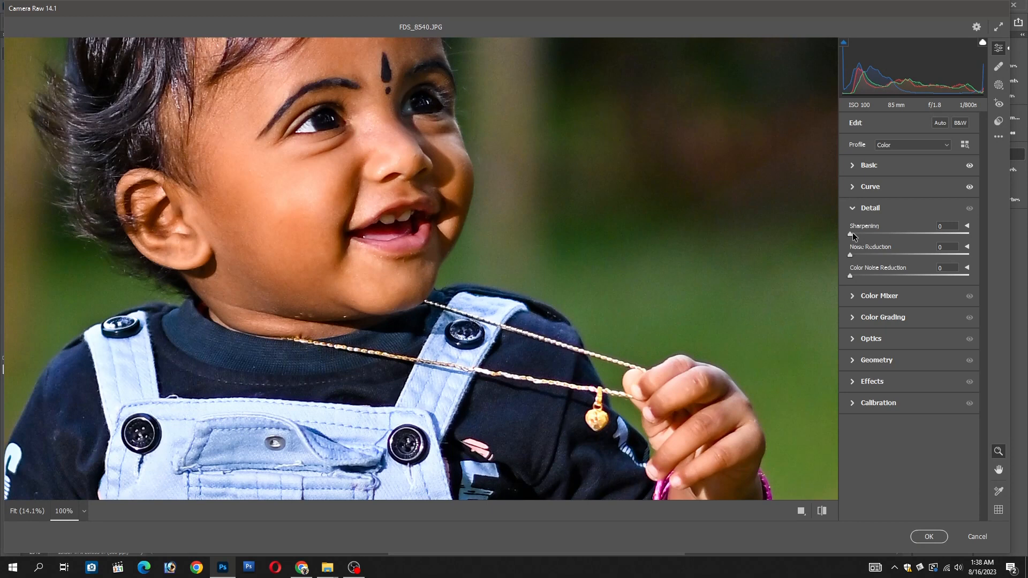
drag(857, 234, 882, 249)
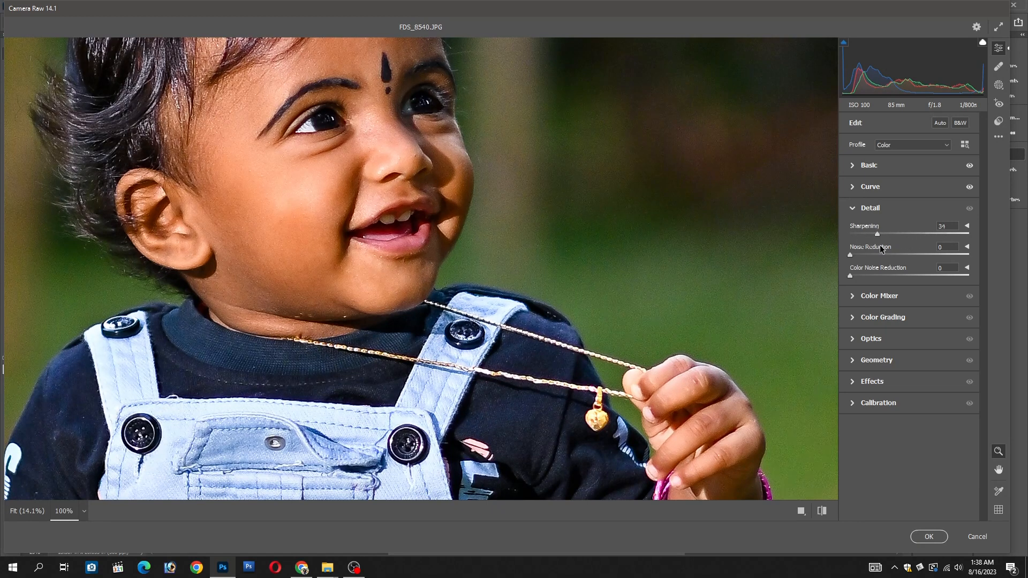
click(854, 209)
- Raise the luminance of the oranges to +10 in the HSL Color Mixer
click(852, 231)
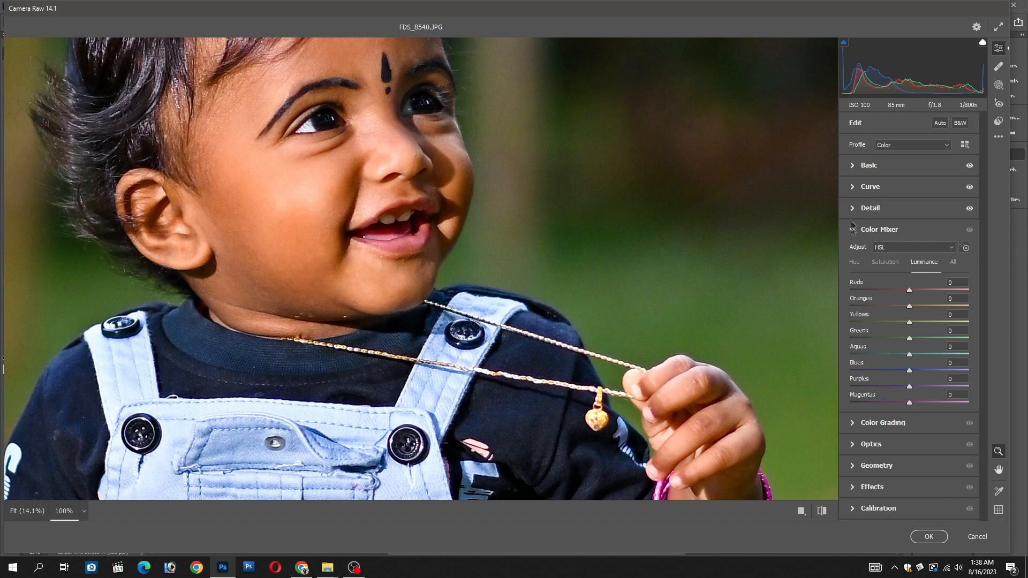
click(855, 263)
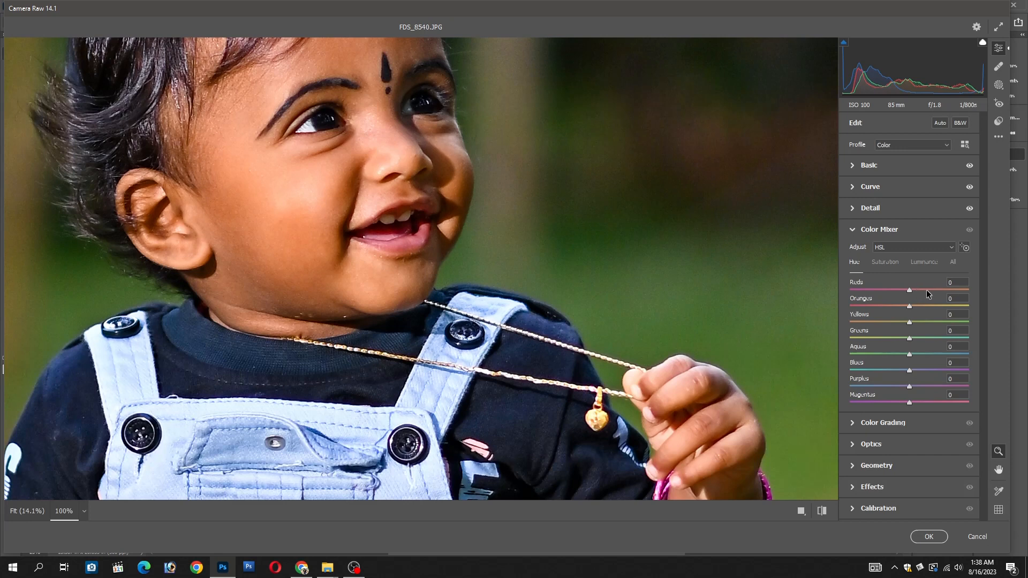
click(890, 263)
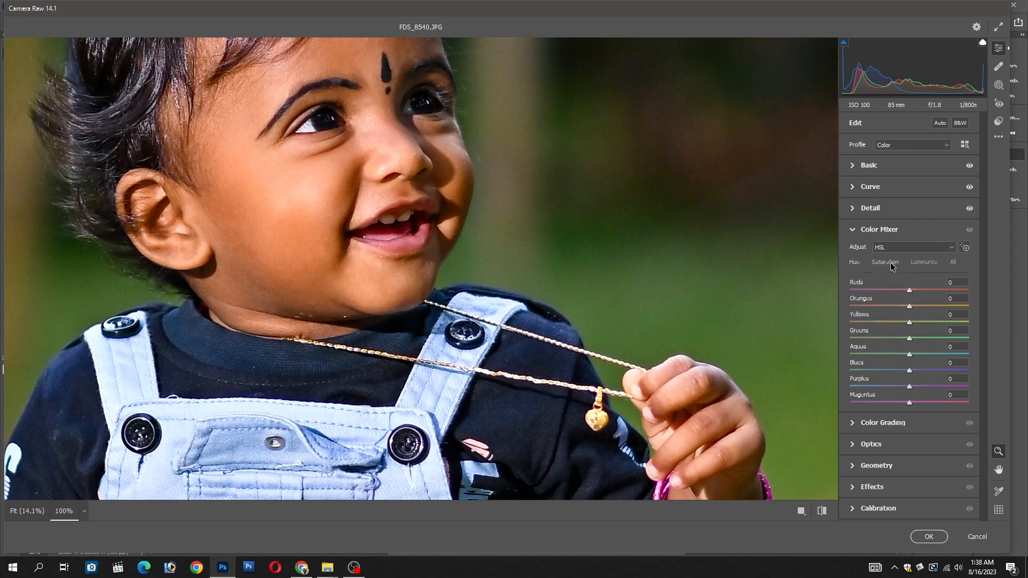
click(927, 264)
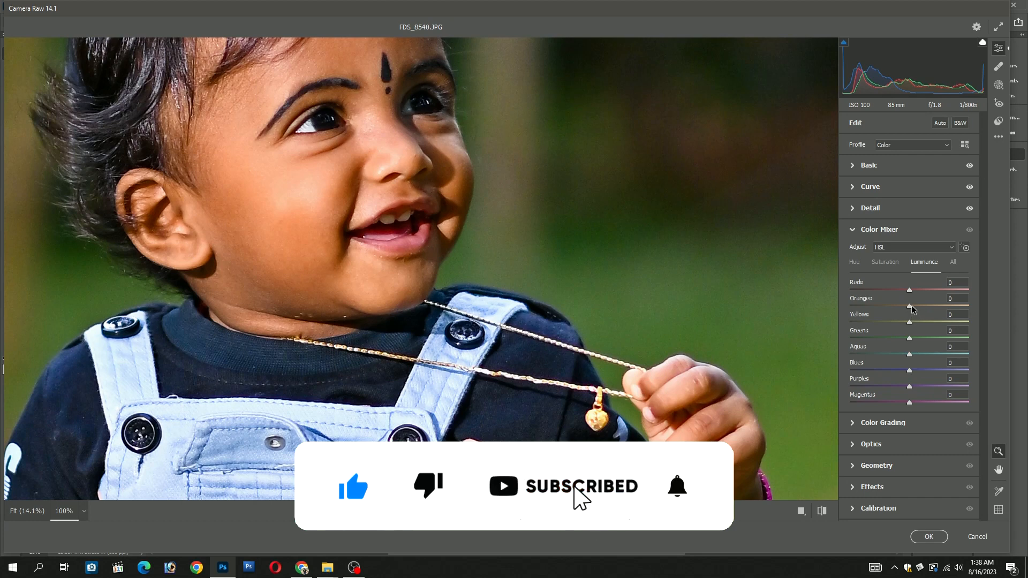
drag(911, 305, 920, 306)
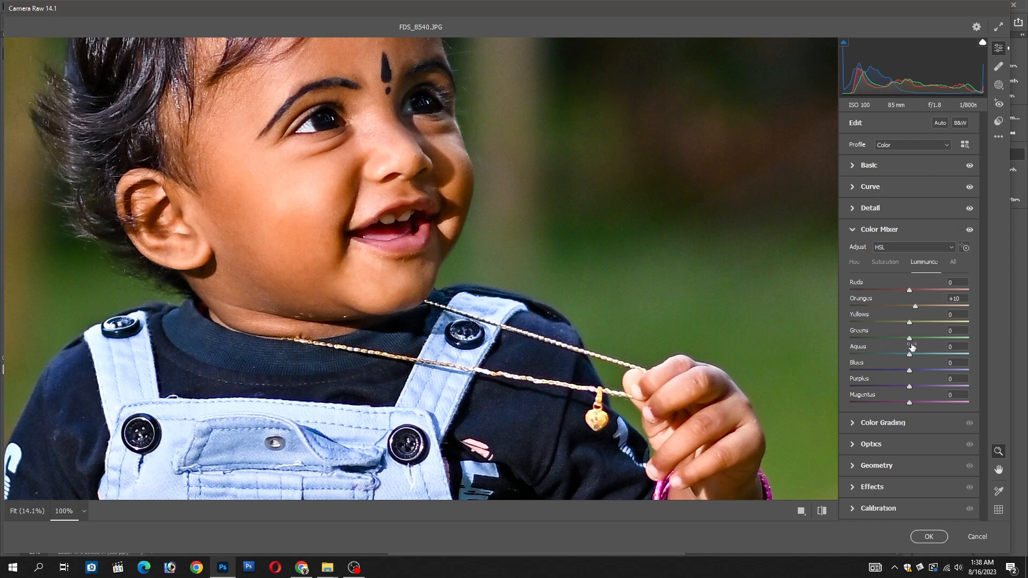
- Set the luminance of the greens to +11 and of the yellows to -16
click(551, 264)
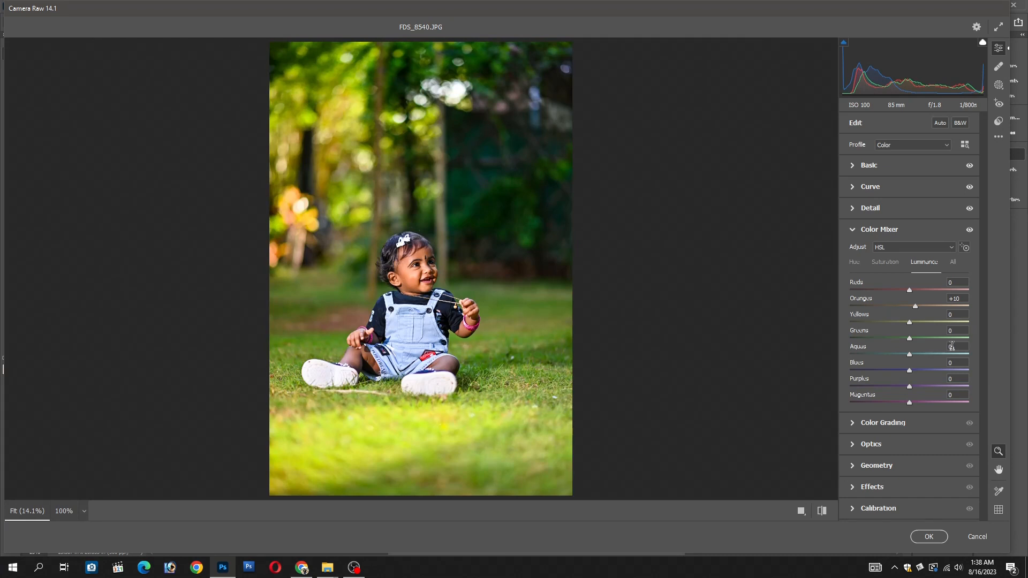
drag(910, 341, 874, 338)
double_click(875, 337)
drag(910, 339, 916, 339)
mouse_move(910, 321)
mouse_down()
mouse_move(946, 322)
mouse_move(897, 322)
mouse_up()
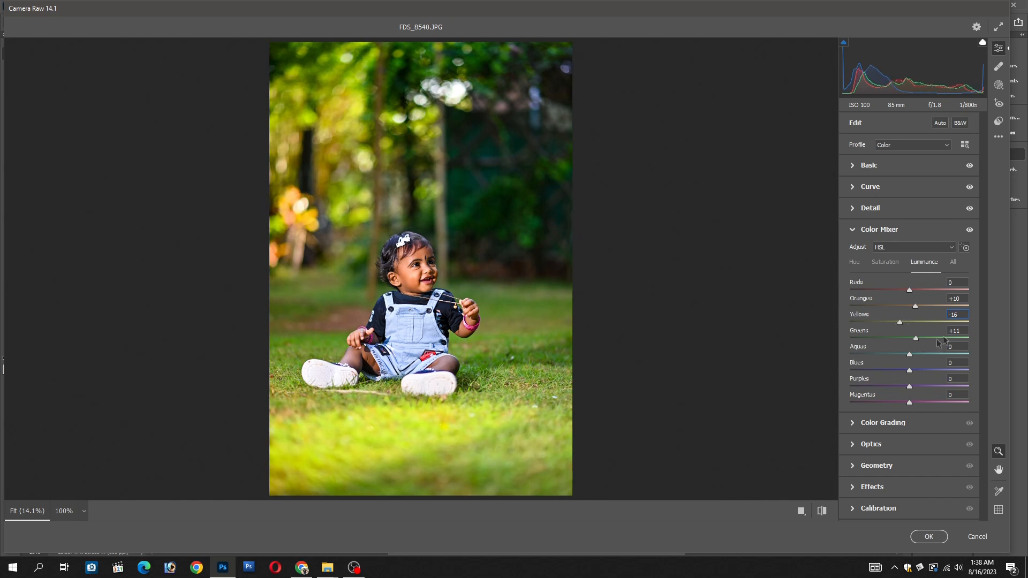
- Try shifting the hue of the oranges in the Color Mixer
click(857, 261)
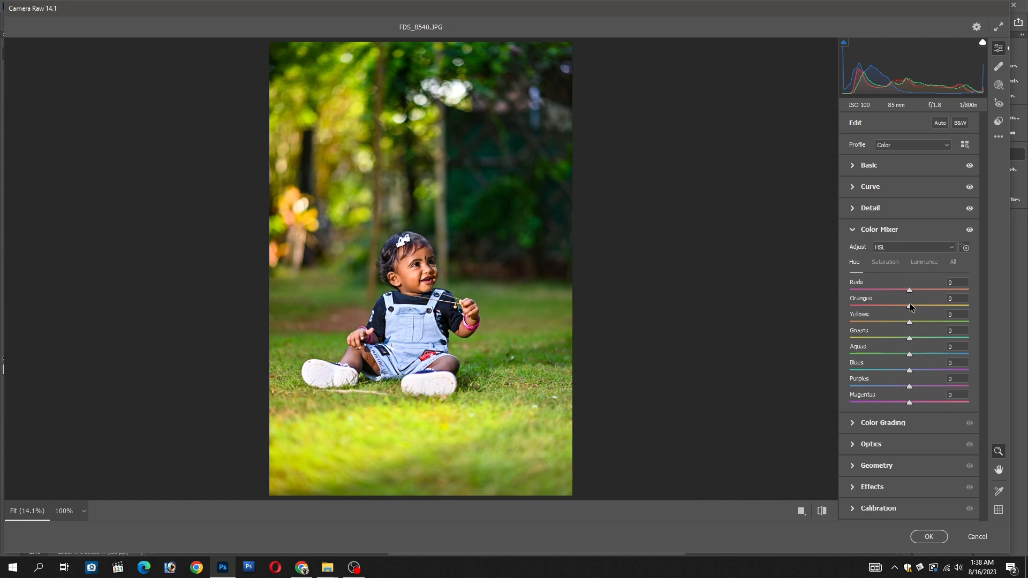
drag(908, 308, 912, 309)
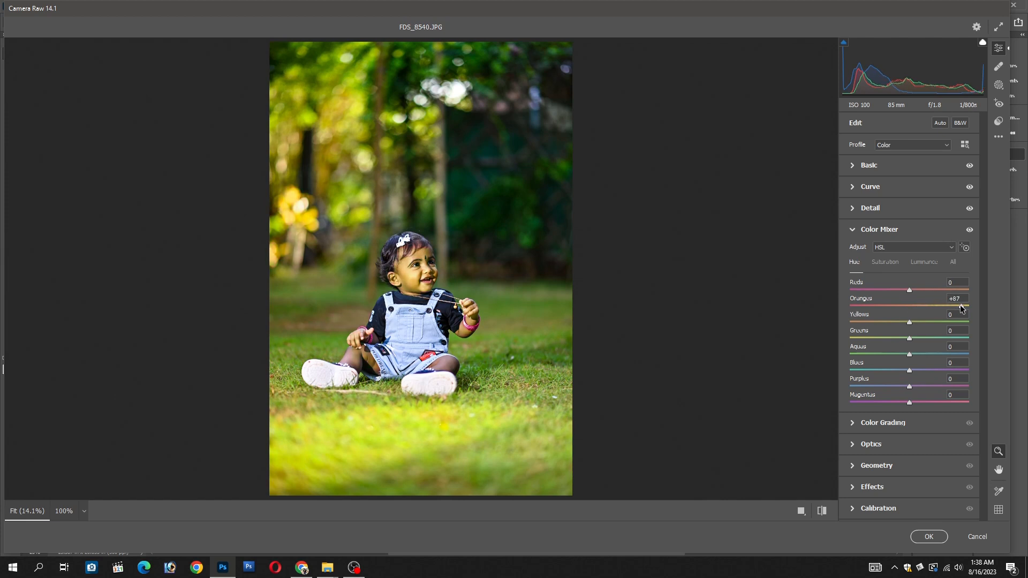
click(853, 229)
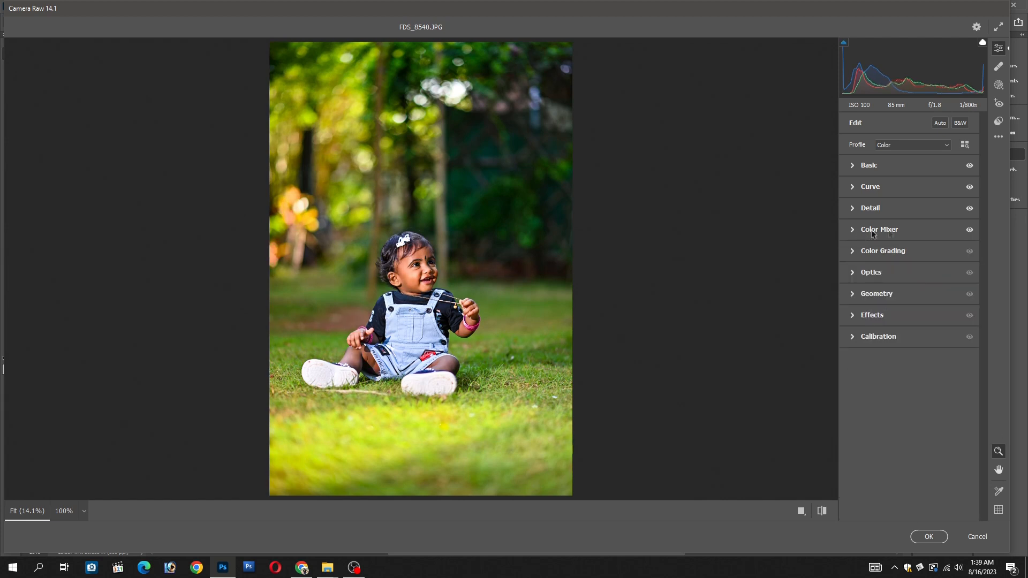
- Raise the highlights luminance to 7 in Color Grading and try a much brighter shadows luminance
click(853, 251)
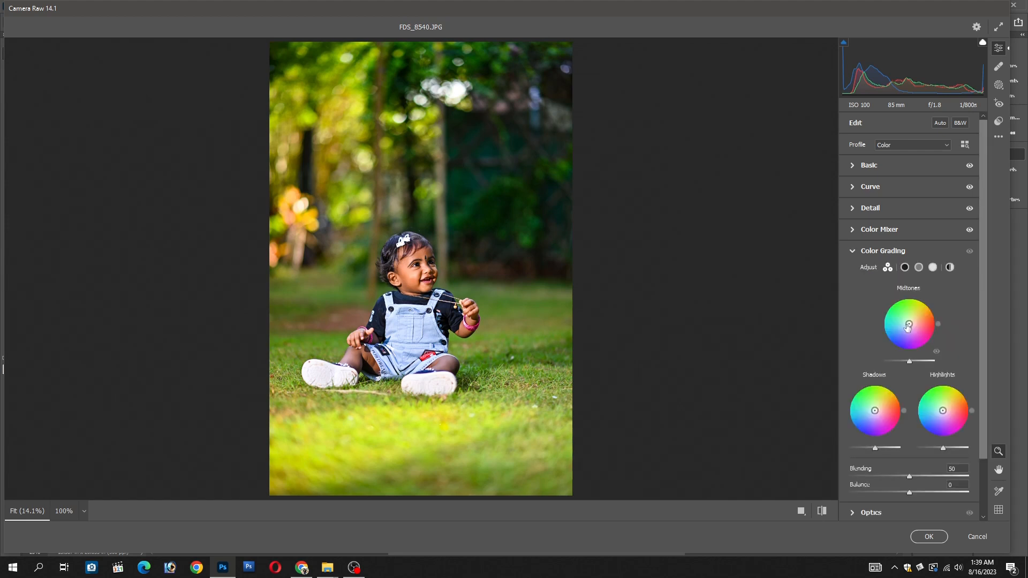
mouse_move(909, 328)
mouse_down()
mouse_move(908, 304)
mouse_move(927, 310)
mouse_move(933, 330)
mouse_move(885, 308)
mouse_move(925, 301)
mouse_move(910, 324)
mouse_up()
mouse_move(944, 447)
mouse_down()
mouse_move(975, 445)
mouse_move(943, 447)
mouse_up()
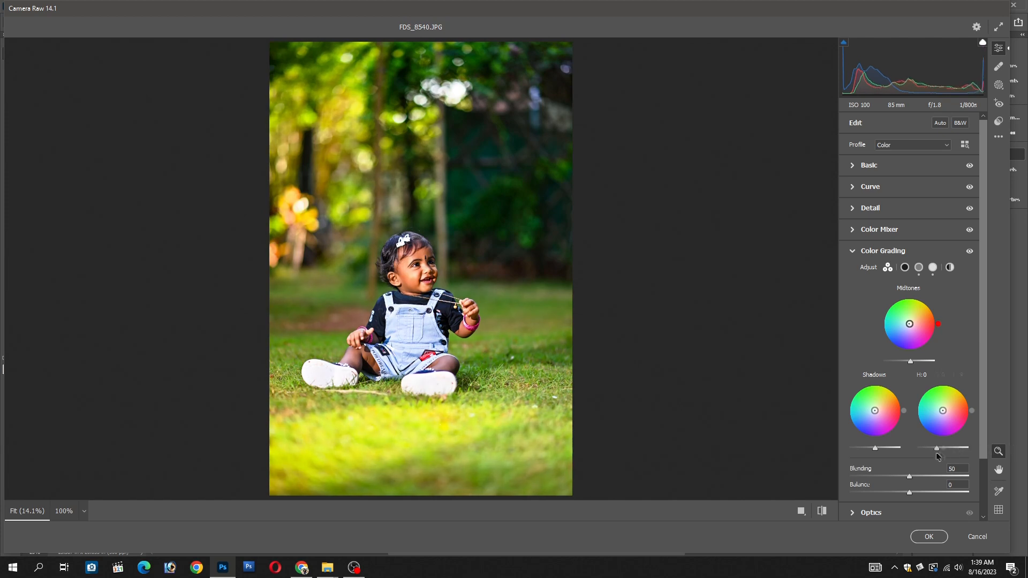
drag(944, 448, 947, 448)
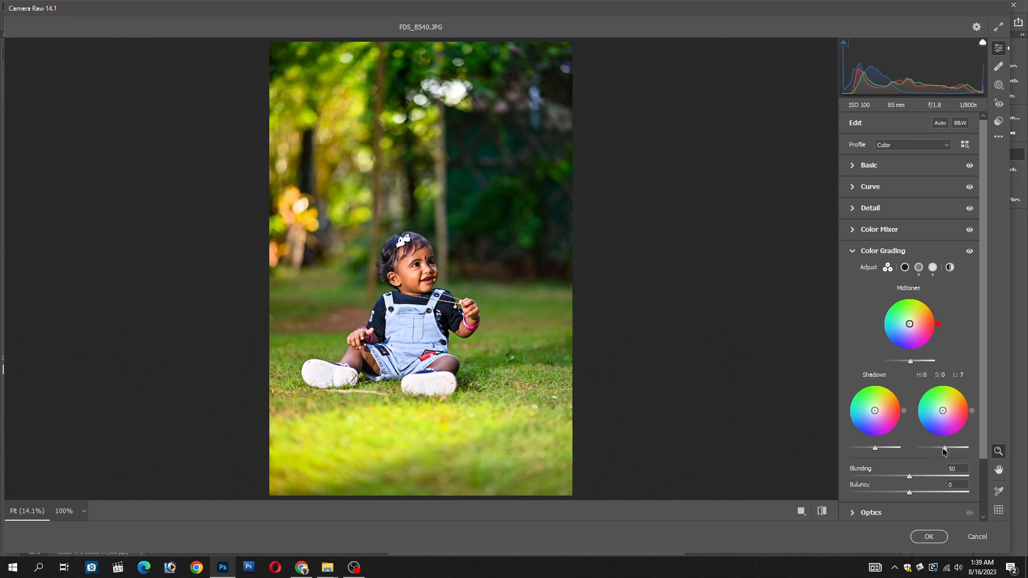
drag(878, 448, 932, 449)
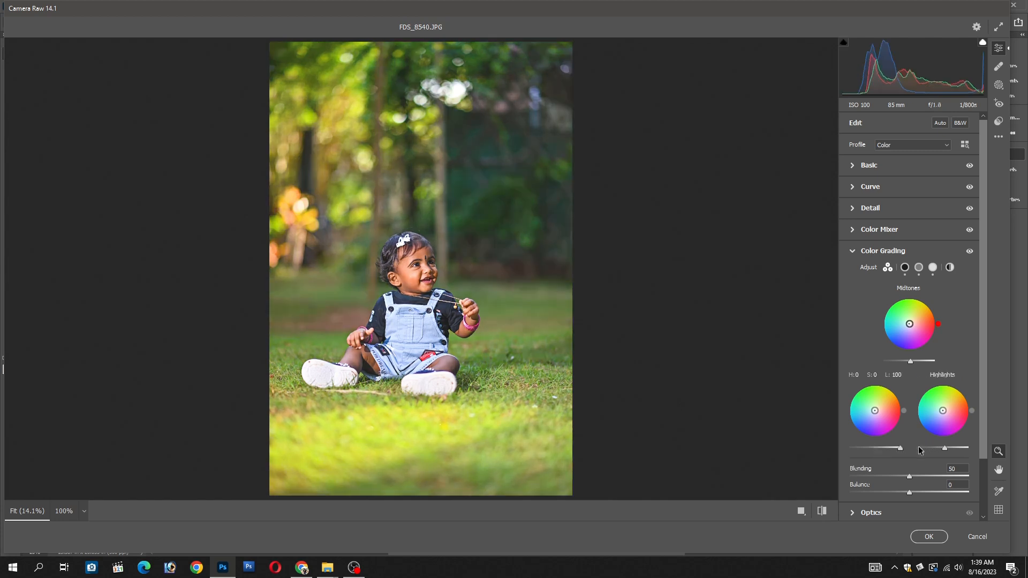
click(875, 254)
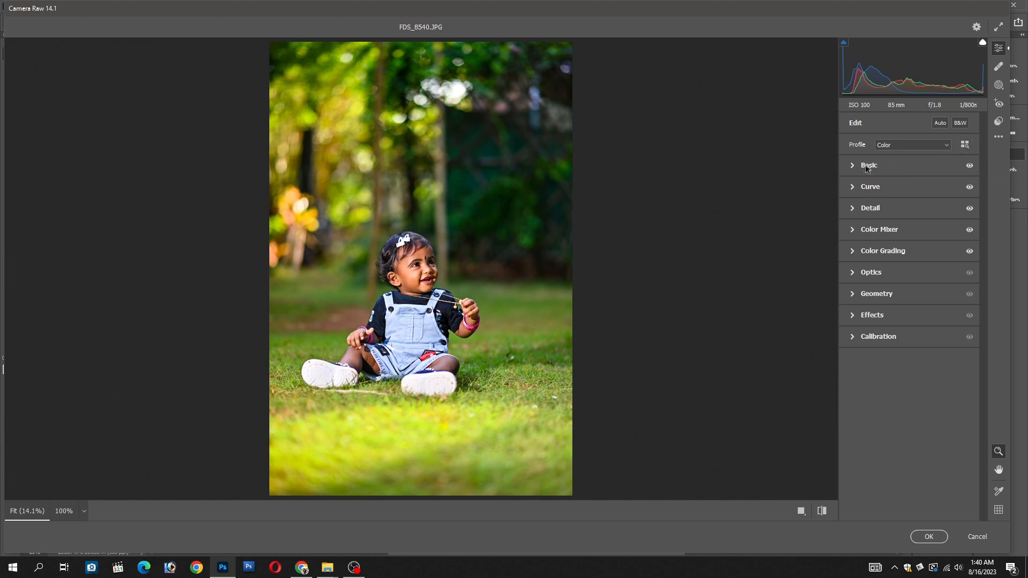
- Compare the photo with and without the Basic adjustments and apply the Camera Raw edits
click(915, 167)
click(970, 163)
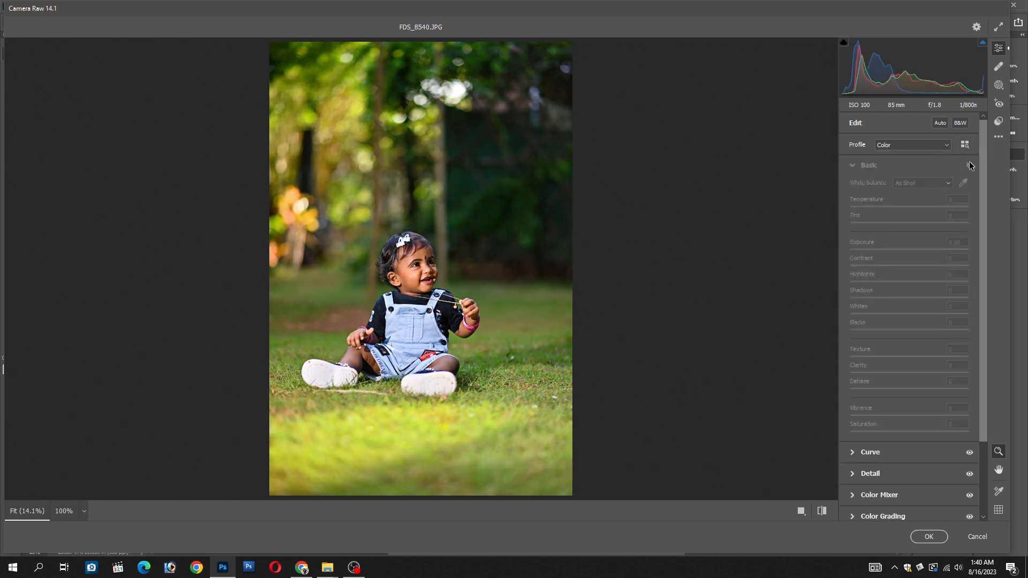
click(970, 163)
click(969, 164)
click(970, 164)
click(970, 164)
click(970, 165)
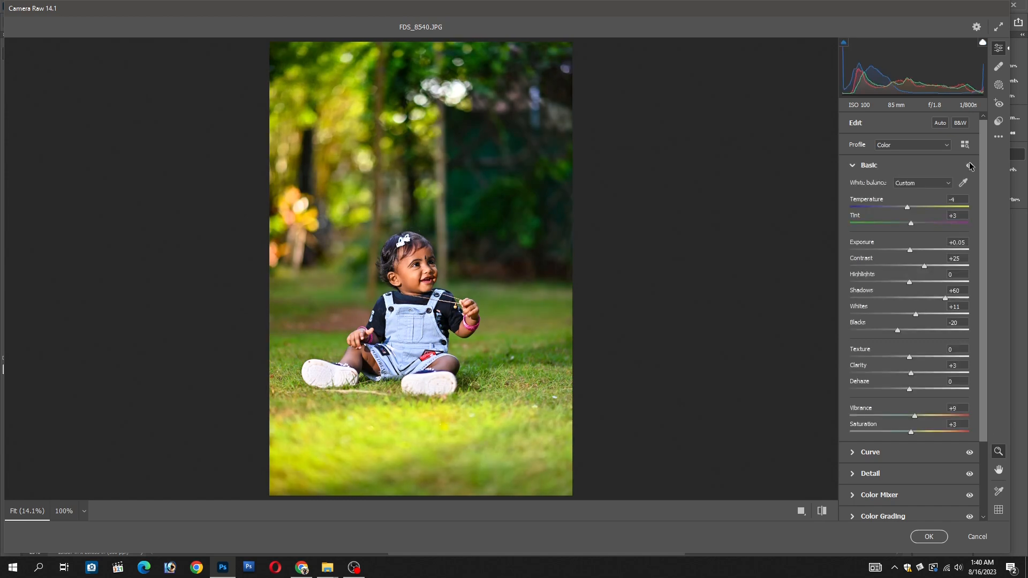
click(929, 537)
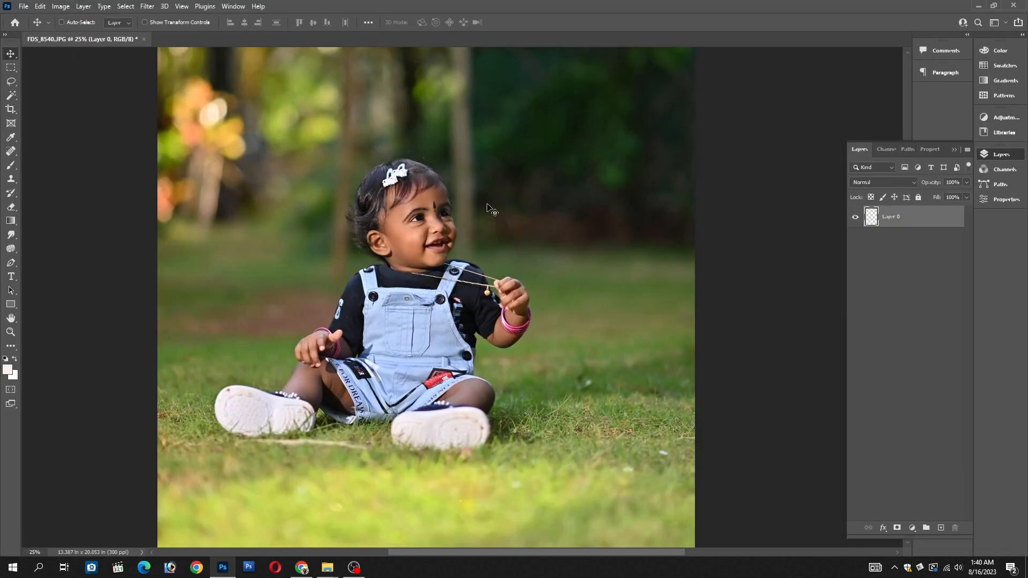
- Lower the white input level of the Blue channel slightly with Levels
ctrl+click(425, 224)
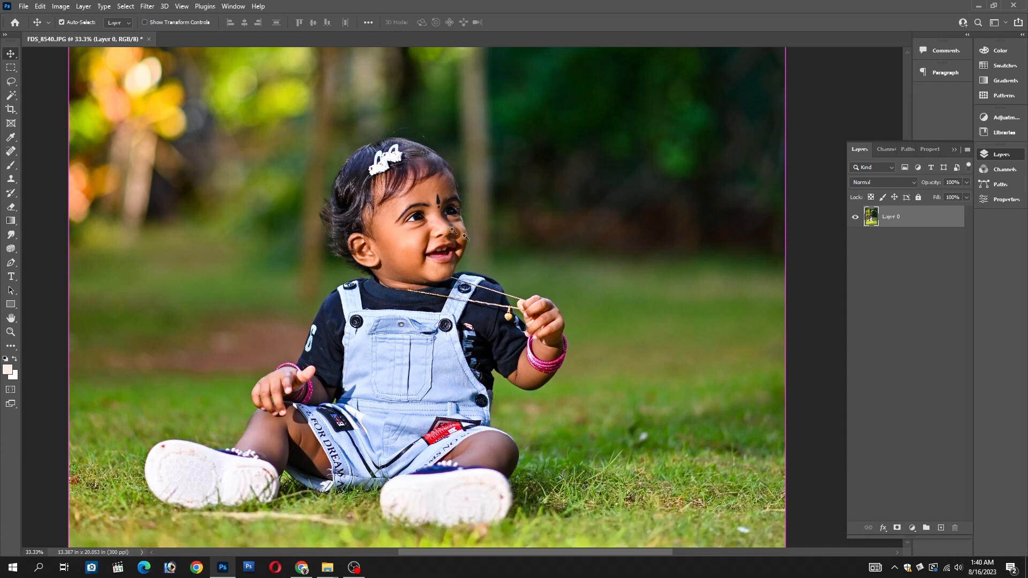
ctrl+click(485, 241)
key(ctrl+l)
drag(756, 49, 645, 58)
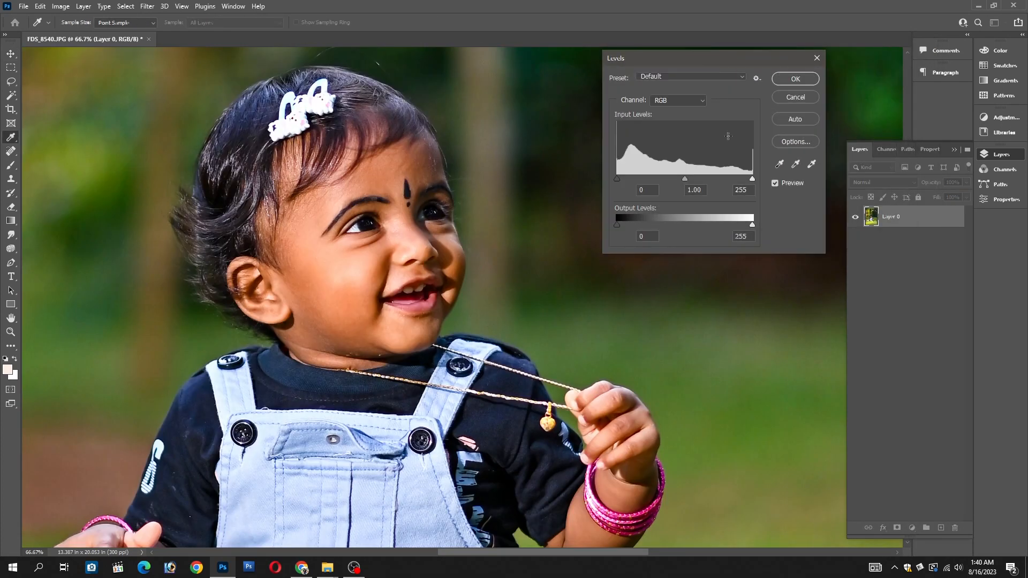
click(687, 101)
click(686, 138)
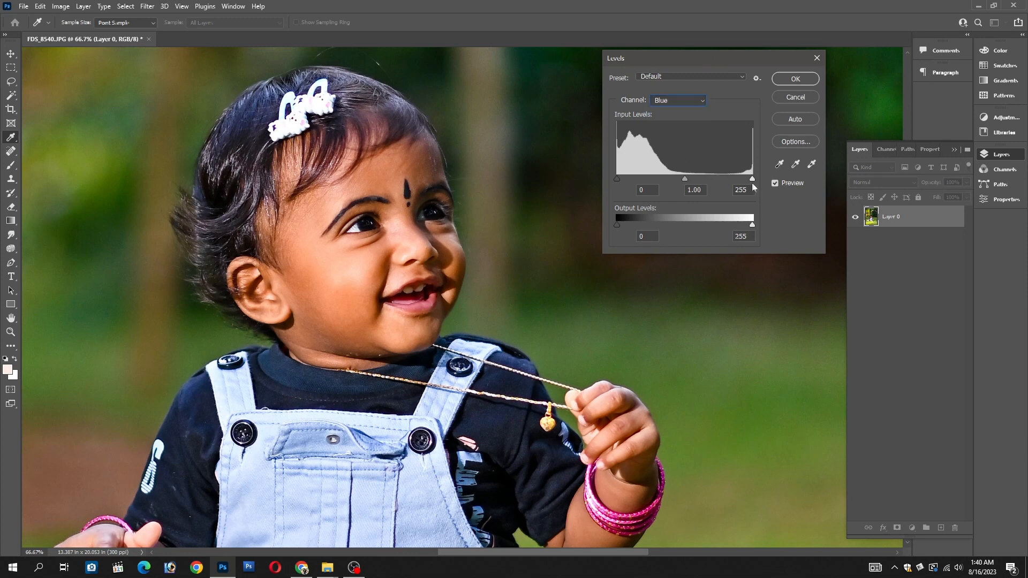
drag(749, 179, 743, 179)
click(780, 184)
click(796, 78)
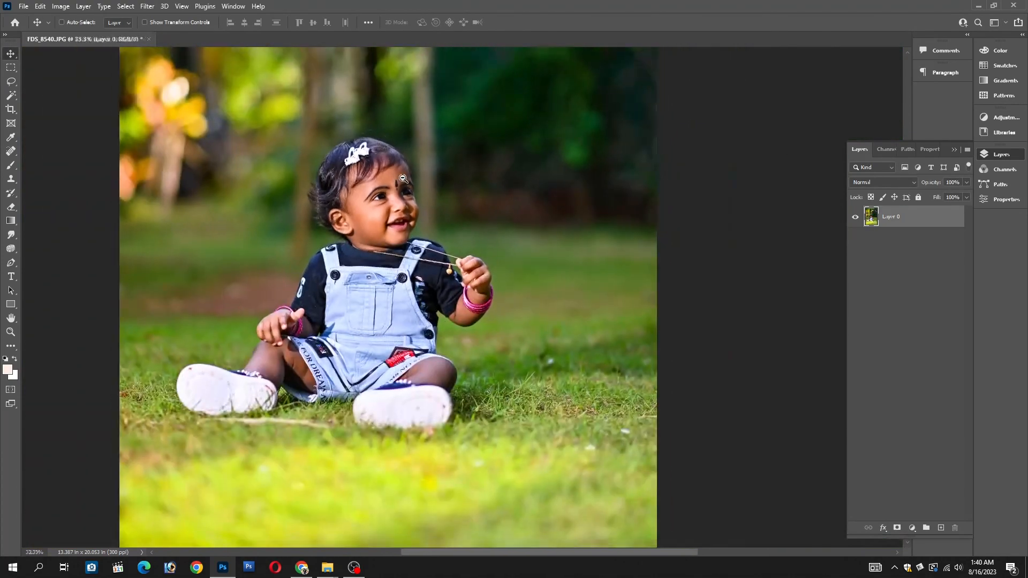
- Reduce the shadows amount to about 9% in the Shadows/Highlights adjustment
click(61, 6)
mouse_move(78, 34)
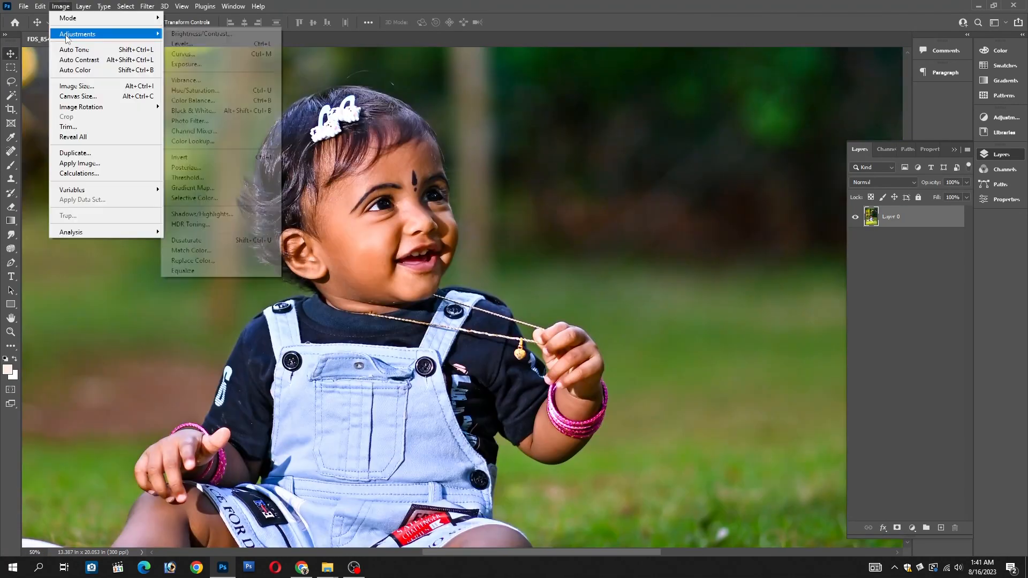
click(247, 216)
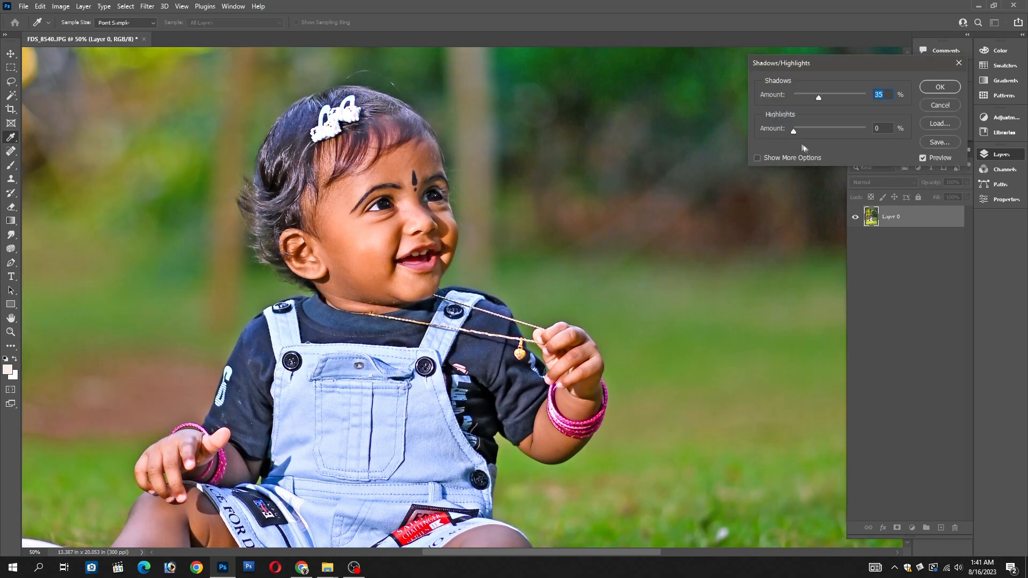
drag(816, 98, 800, 99)
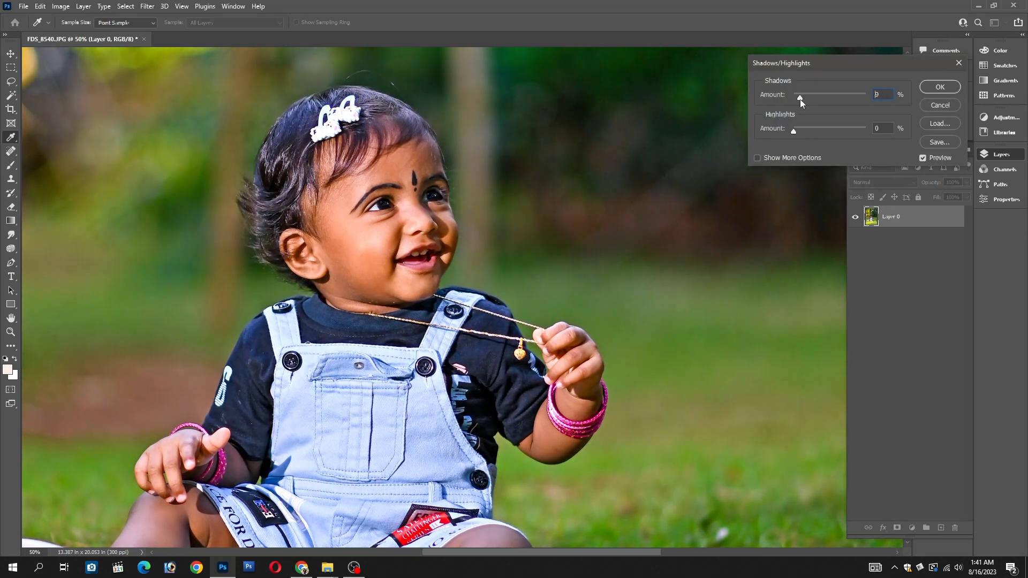
- Compare the photo with and without the Shadows/Highlights adjustment, fine-tune the shadows amount and apply it
click(931, 160)
click(930, 160)
click(930, 159)
click(931, 159)
click(798, 99)
click(924, 158)
click(923, 158)
click(922, 158)
click(922, 158)
click(953, 86)
- Duplicate Layer 0 to prepare a separate skin-smoothing layer
drag(416, 224, 459, 209)
ctrl+click(450, 198)
ctrl+click(450, 198)
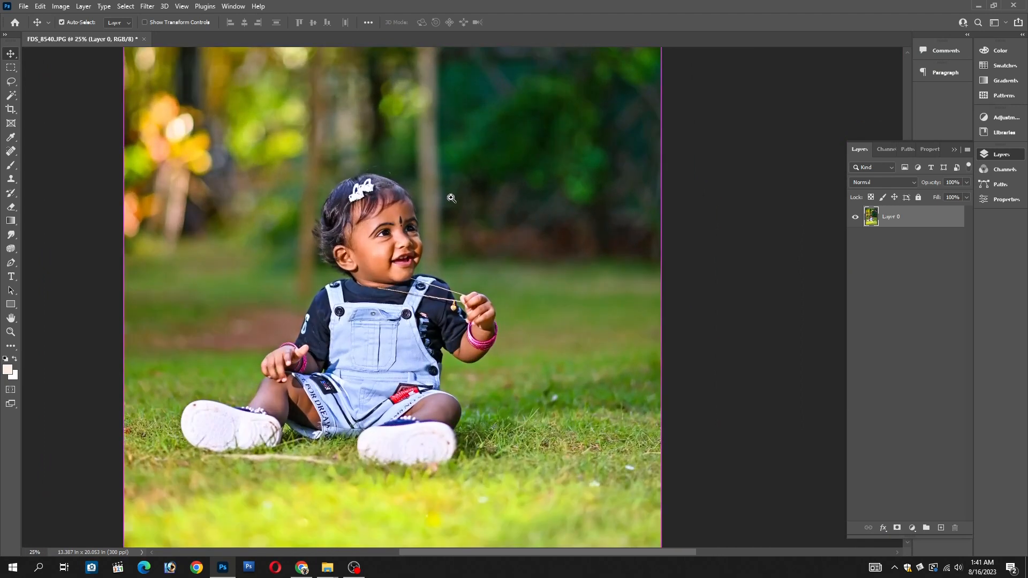
ctrl+click(409, 227)
ctrl+click(461, 227)
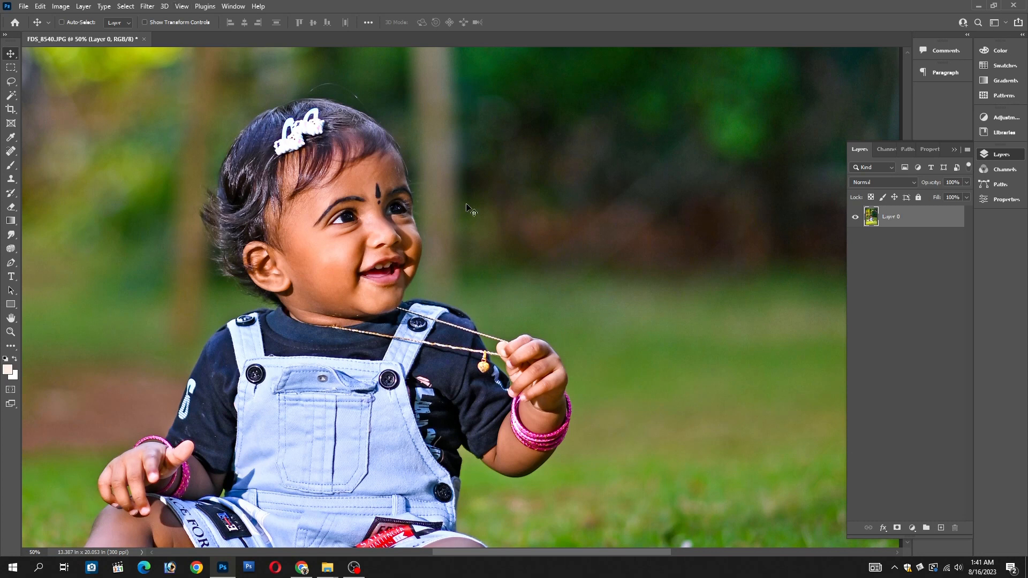
key(ctrl+j)
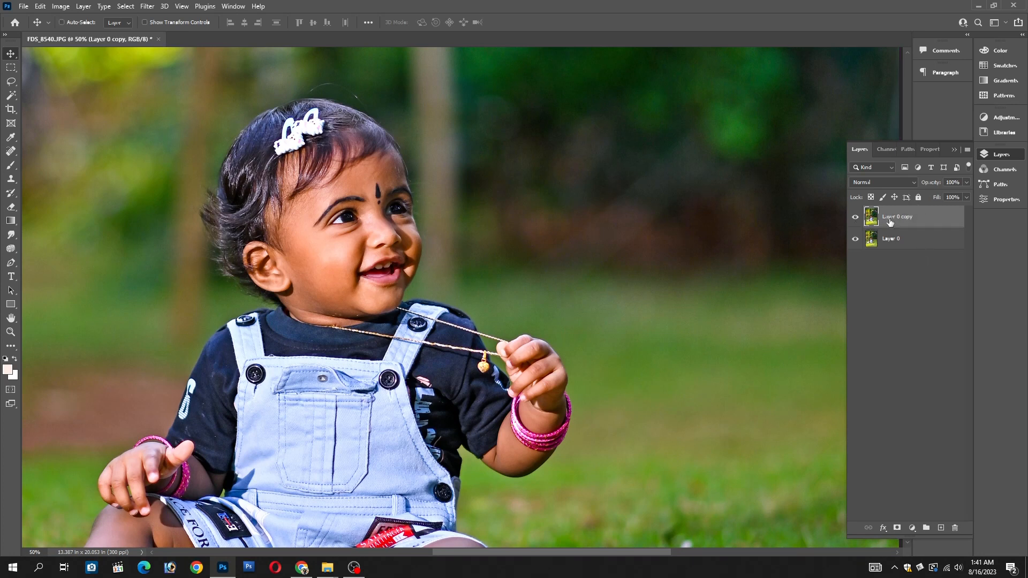
- Apply a High Pass filter with a radius of 4.3 pixels to the duplicated layer
click(147, 6)
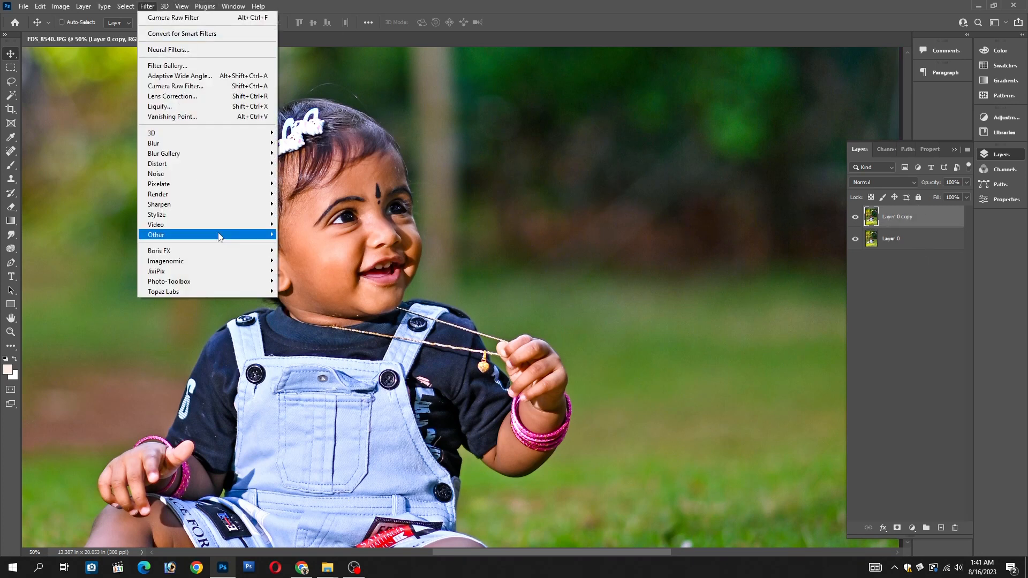
mouse_move(220, 237)
click(301, 244)
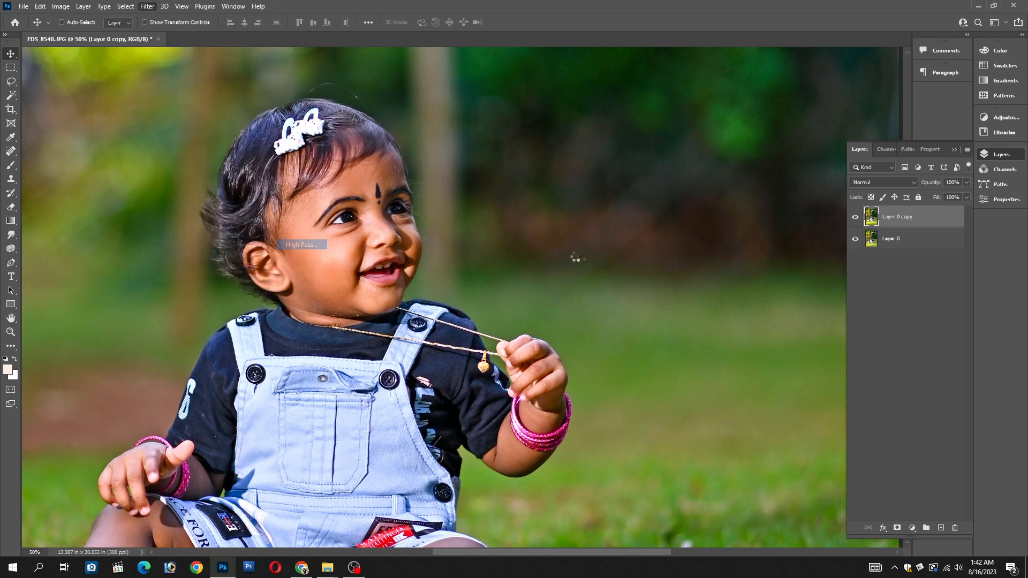
drag(465, 280, 460, 284)
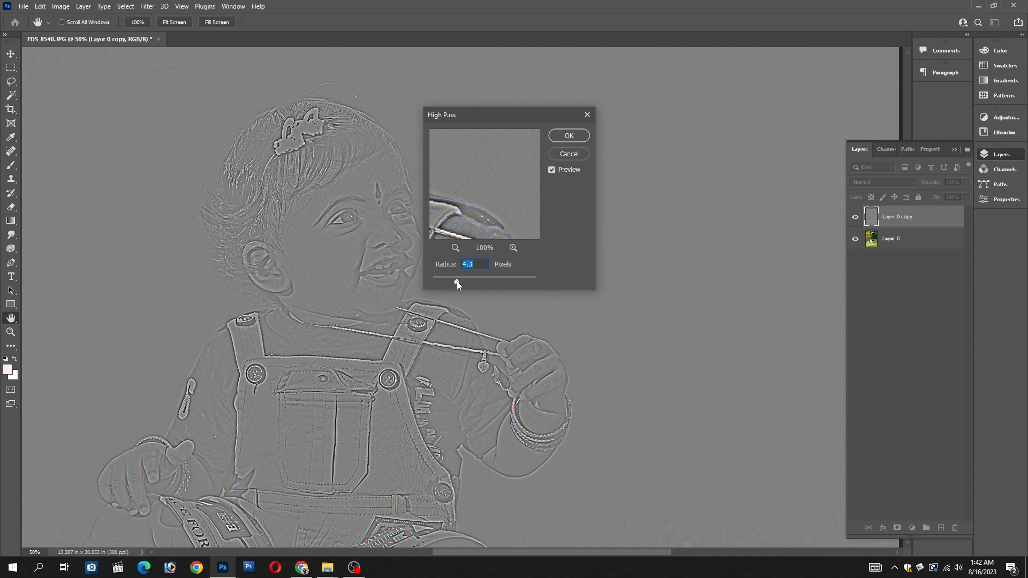
click(579, 138)
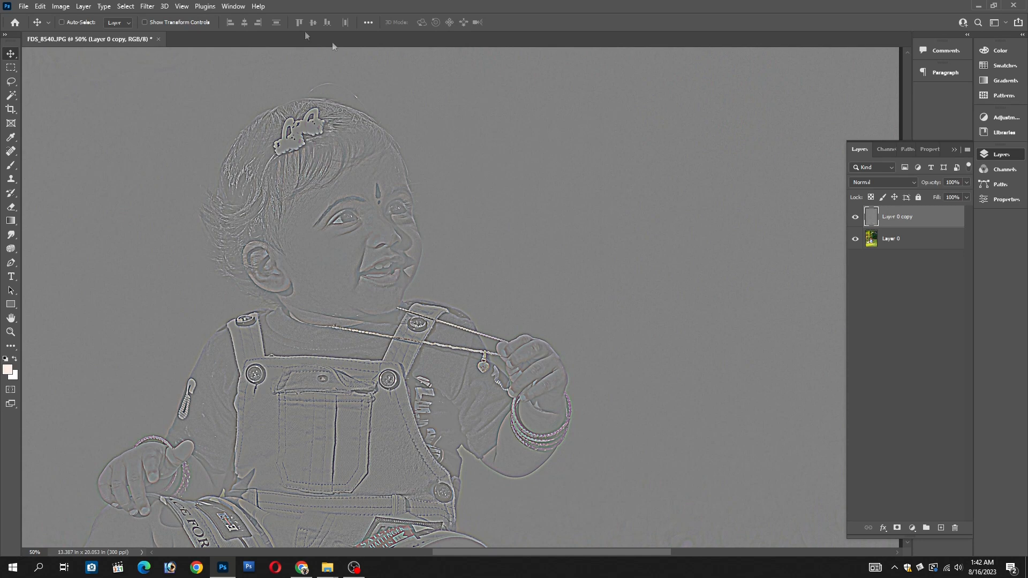
- Apply a Gaussian Blur with a radius of 2.5 pixels to the High Pass layer
click(148, 5)
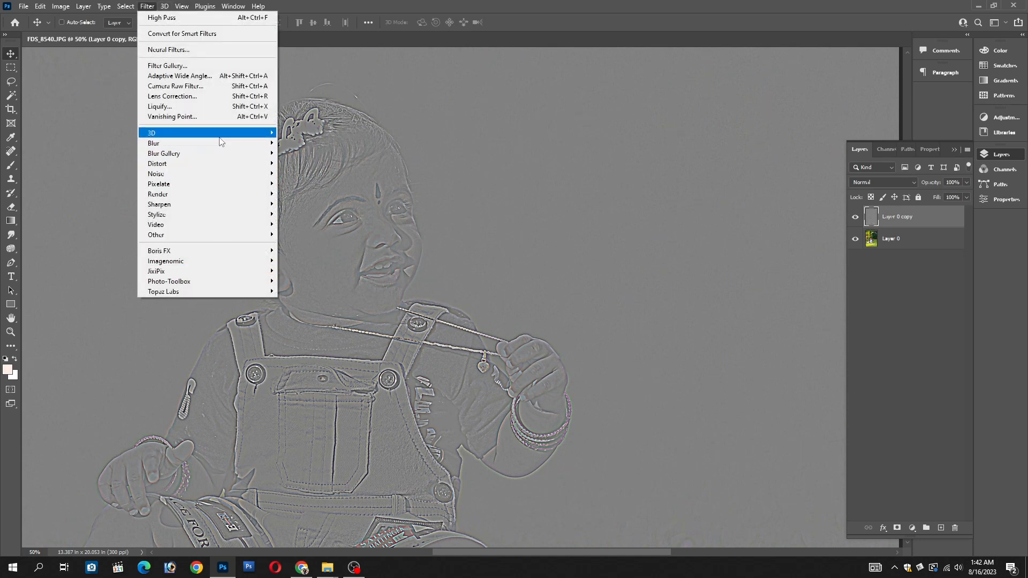
mouse_move(223, 143)
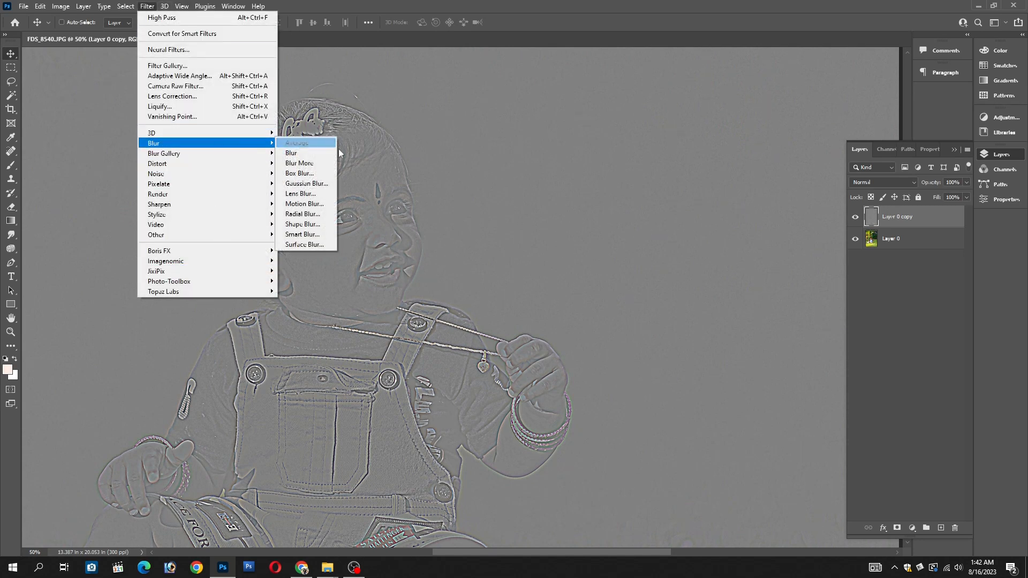
click(324, 183)
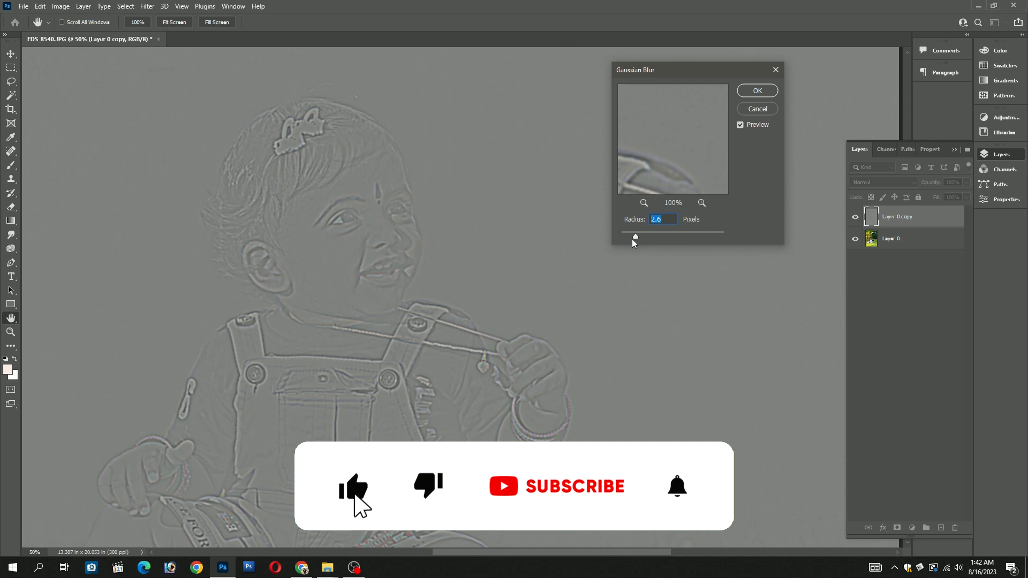
drag(635, 237, 635, 236)
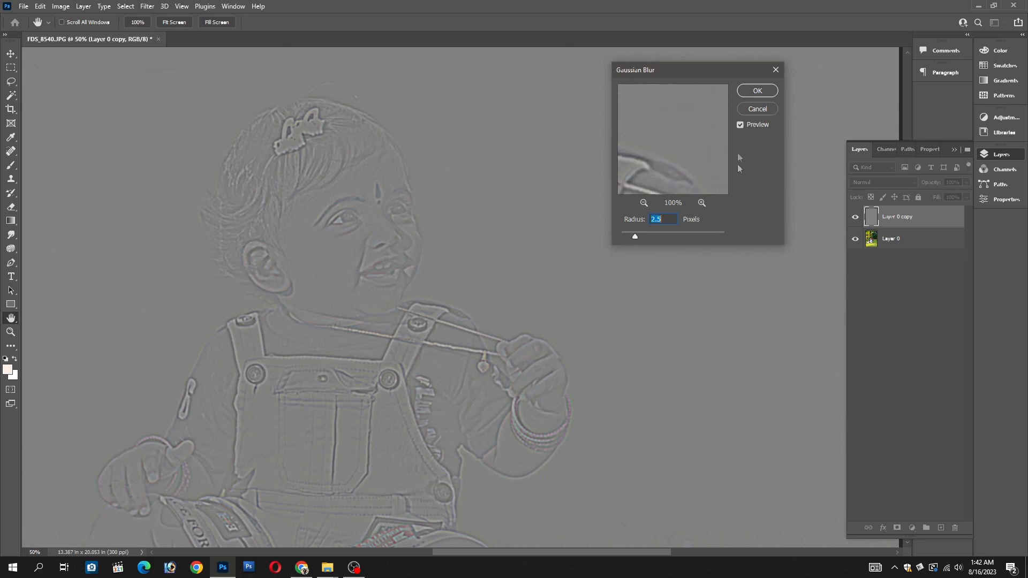
click(756, 92)
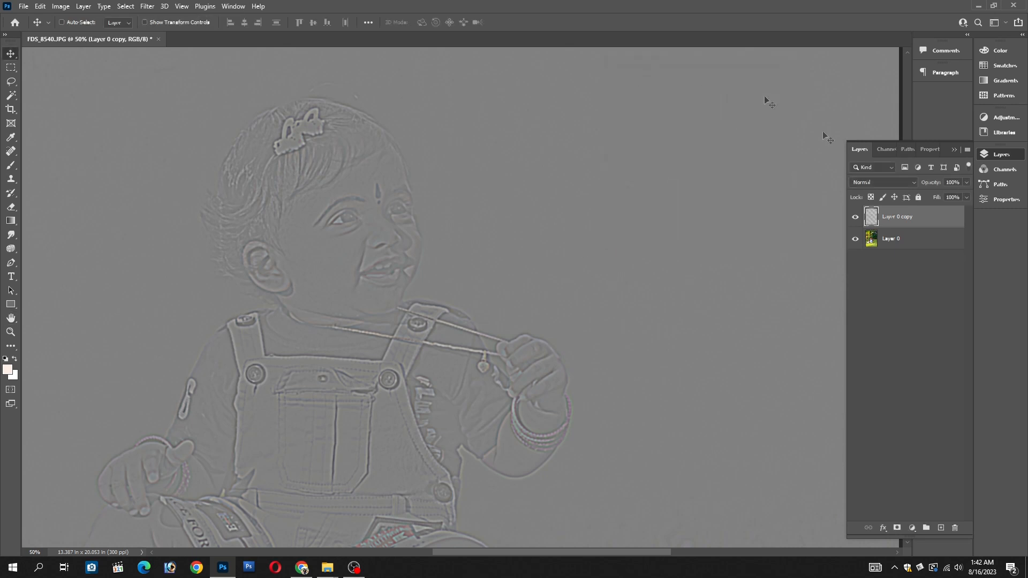
- Set the blend mode of Layer 0 copy to Linear Light and invert the layer's colors
click(871, 184)
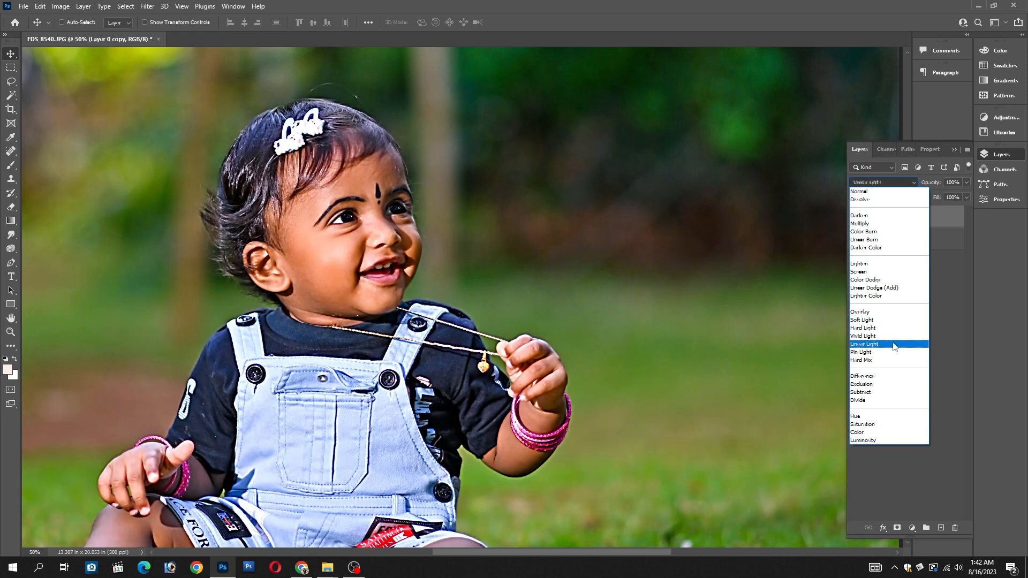
click(892, 344)
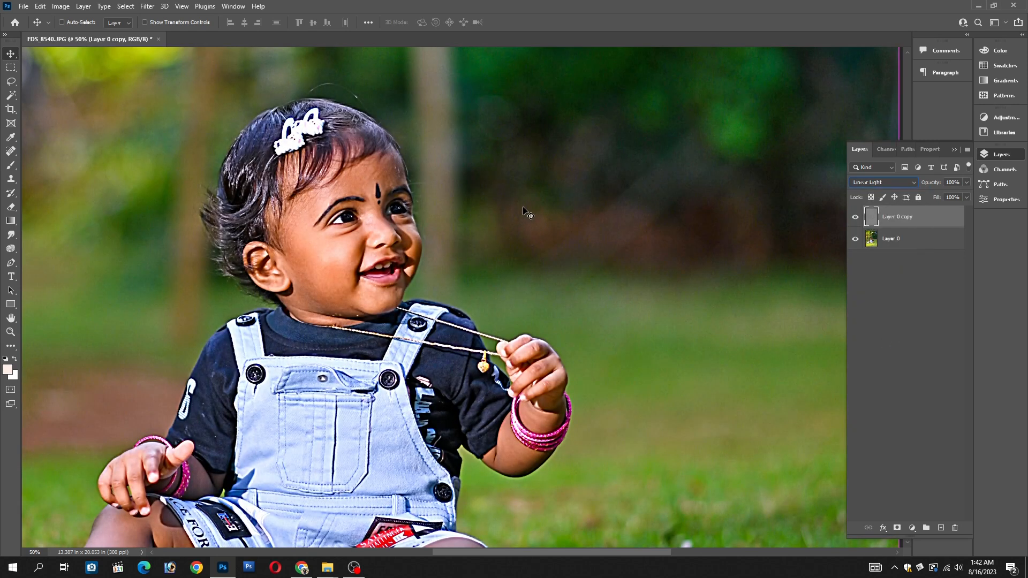
key(ctrl+i)
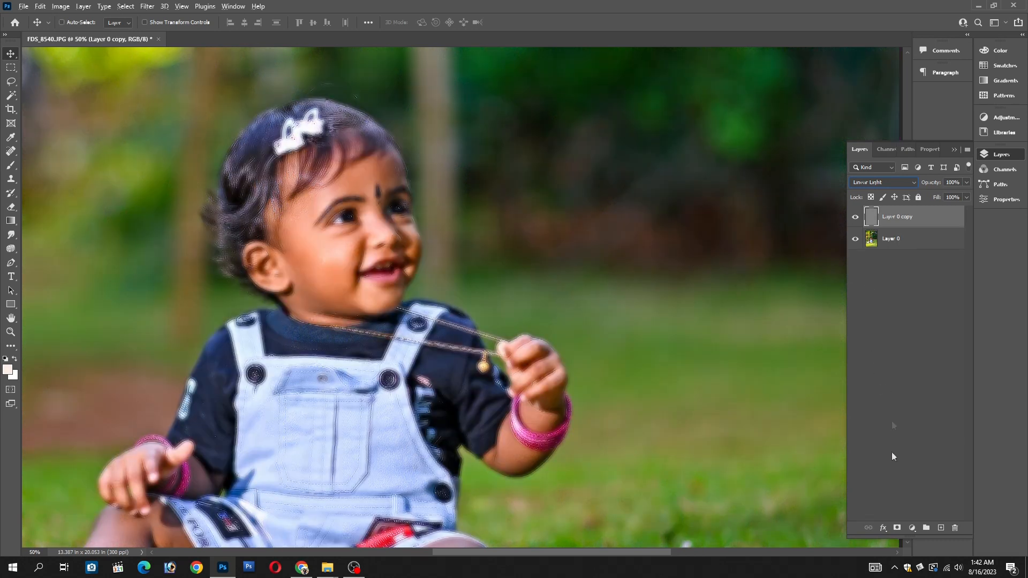
- Add a black mask to Layer 0 copy and paint white over the child's facial skin with a small brush to reveal the smoothing
alt+click(897, 528)
drag(346, 218, 416, 258)
key(b)
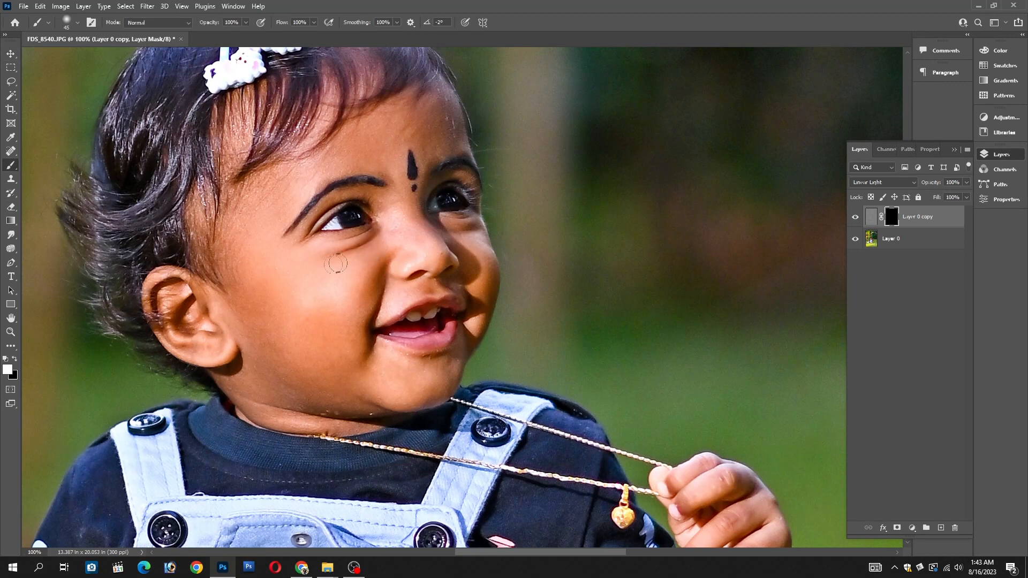
key(bracketright)
key(bracketright)
key(bracketright)
key(bracketleft)
key(bracketleft)
key(bracketleft)
key(bracketleft)
key(bracketleft)
key(bracketleft)
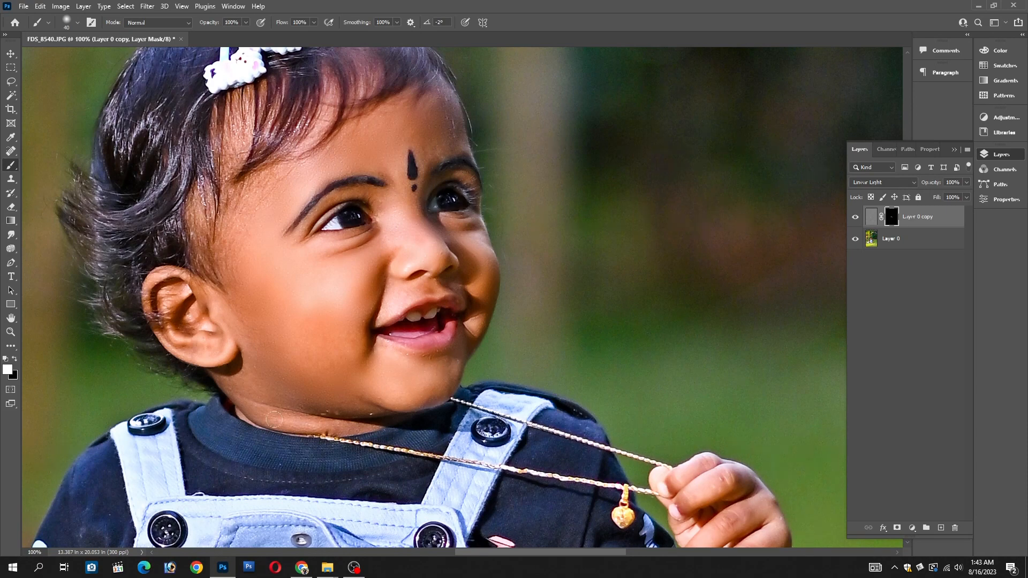
key(bracketright)
key(alt+space)
key(Escape)
- Paint white on the Layer 0 copy mask over the child's hands and legs, enlarging the brush to 70 pixels for the legs
key(ctrl+minus)
key(ctrl+minus)
drag(477, 318, 429, 220)
scroll(535, 348, up, 1)
click(891, 216)
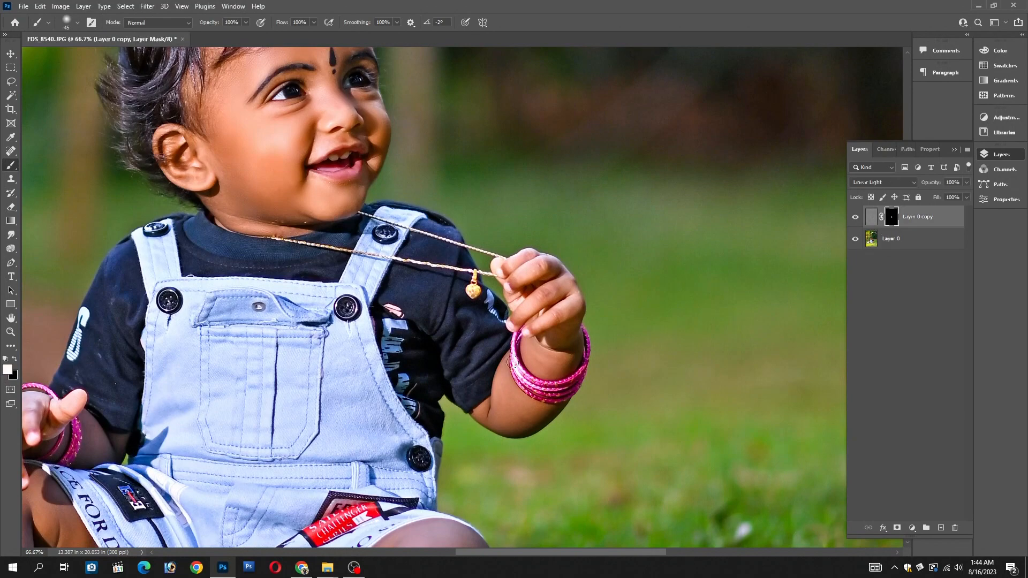
scroll(565, 360, up, 1)
drag(225, 407, 742, 281)
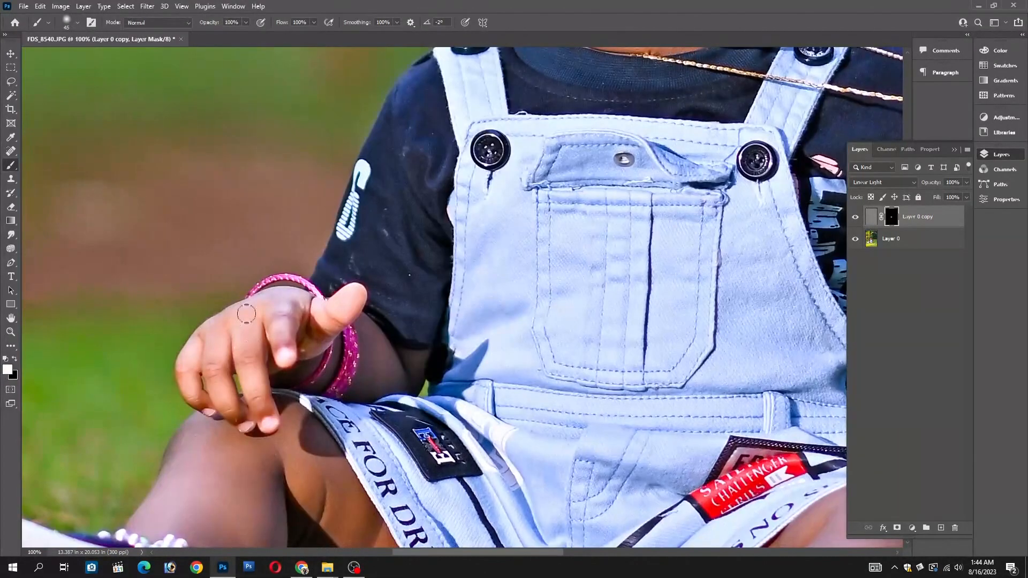
drag(244, 390, 189, 169)
key(bracketright)
key(bracketright)
key(bracketright)
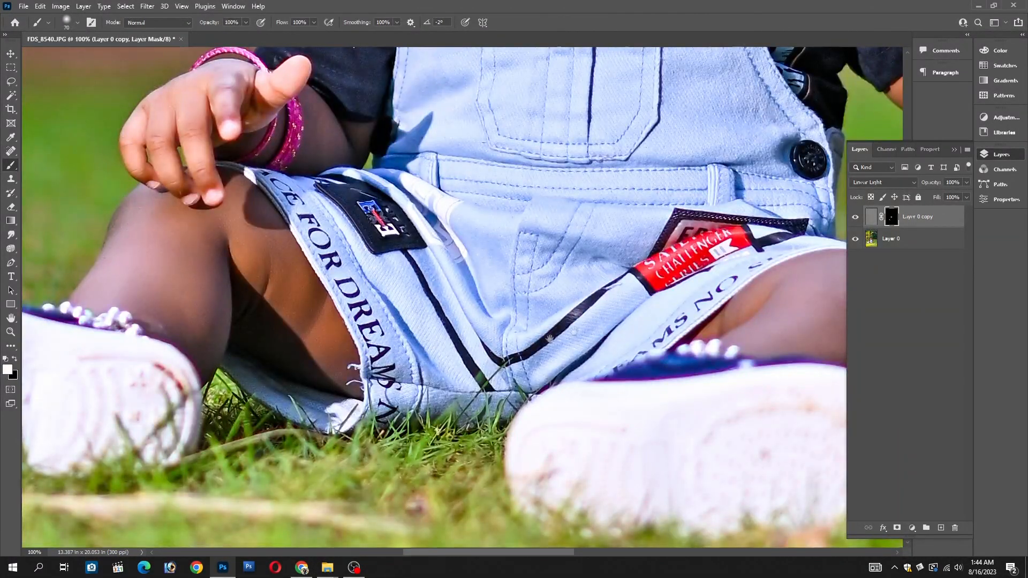
drag(712, 279, 190, 318)
- Compare the portrait with and without the skin smoothing by toggling the visibility of Layer 0 copy
key(ctrl+minus)
key(ctrl+minus)
key(ctrl+minus)
key(v)
drag(557, 238, 381, 215)
key(ctrl+minus)
key(ctrl+plus)
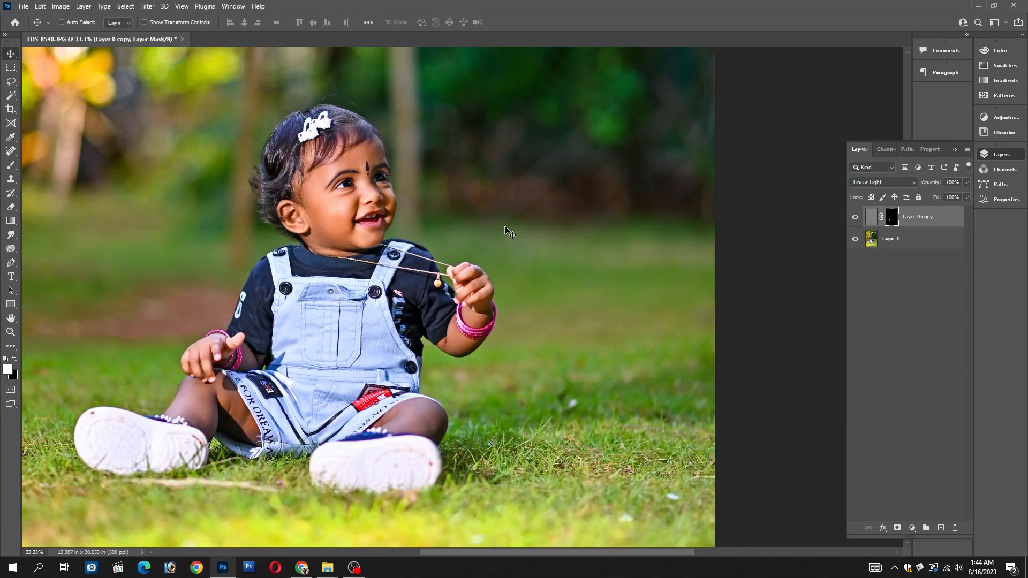
click(856, 217)
key(ctrl+plus)
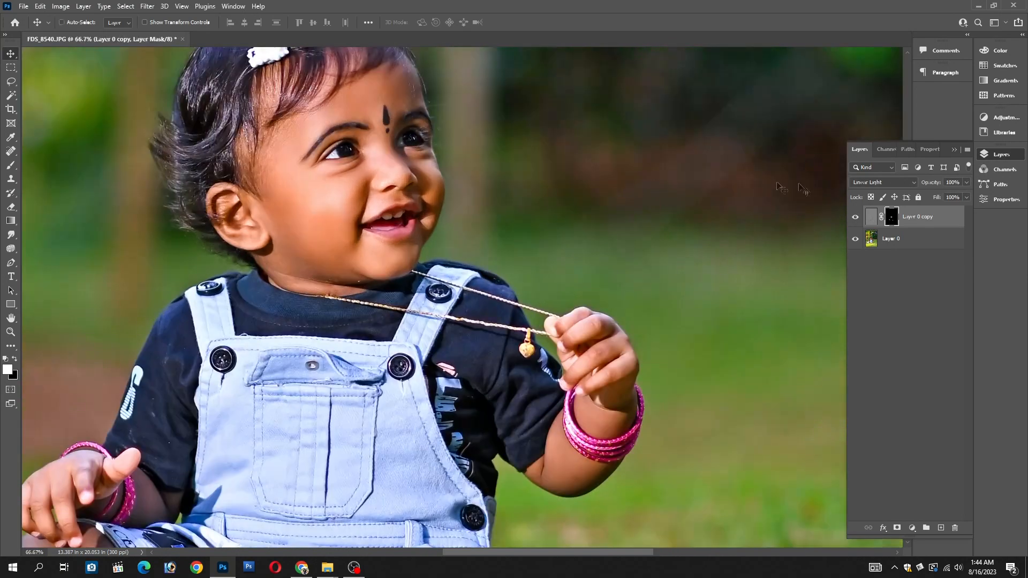
click(857, 217)
click(857, 218)
click(857, 217)
click(857, 218)
key(ctrl+minus)
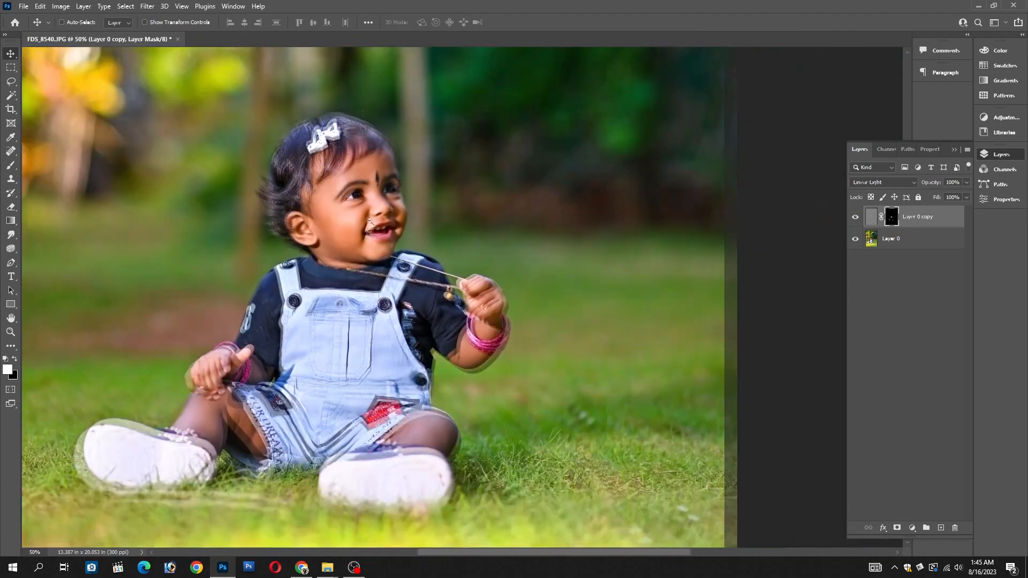
- Select the child on Layer 0 with the automatic Subject selection
click(885, 238)
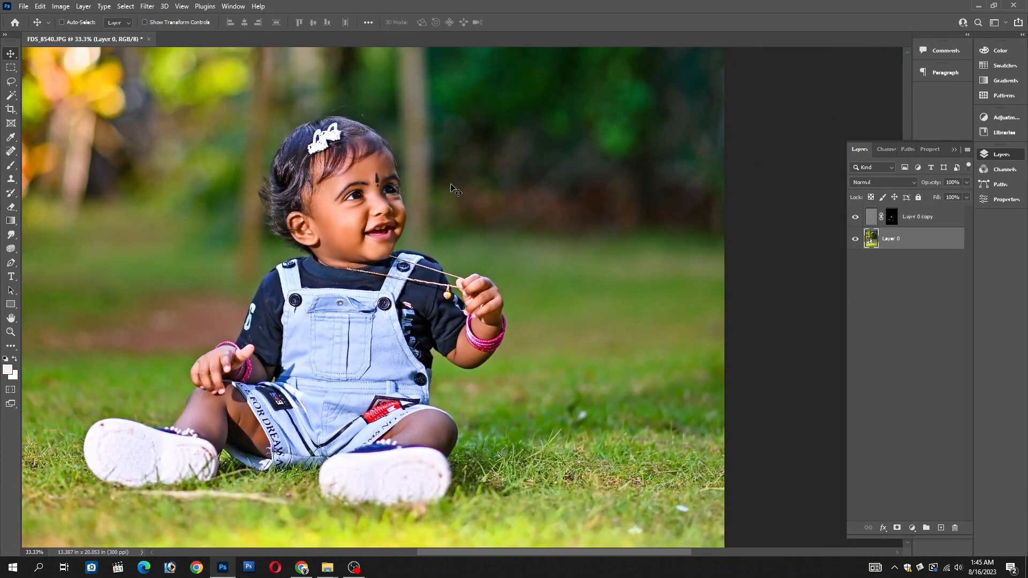
click(124, 7)
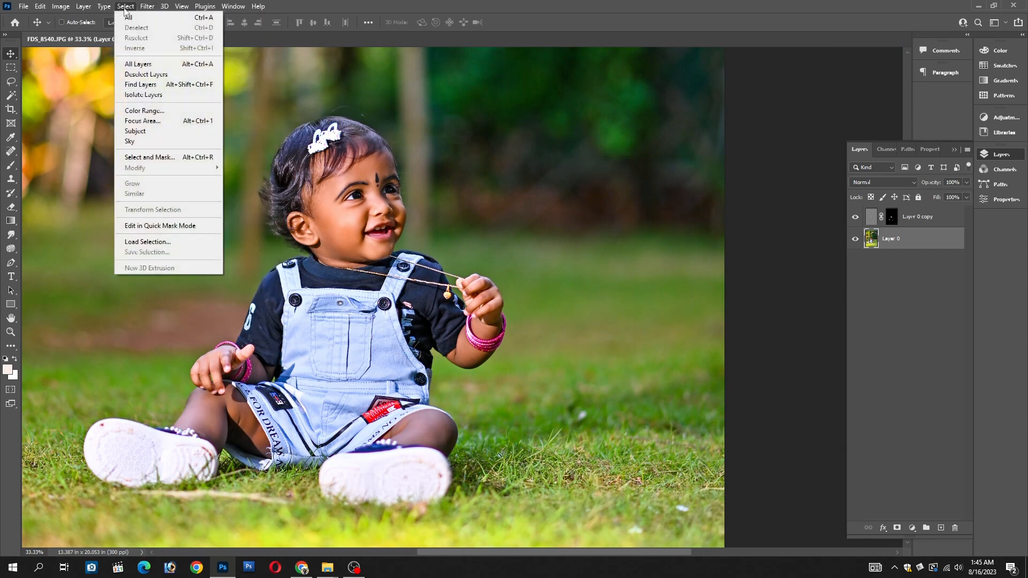
click(135, 131)
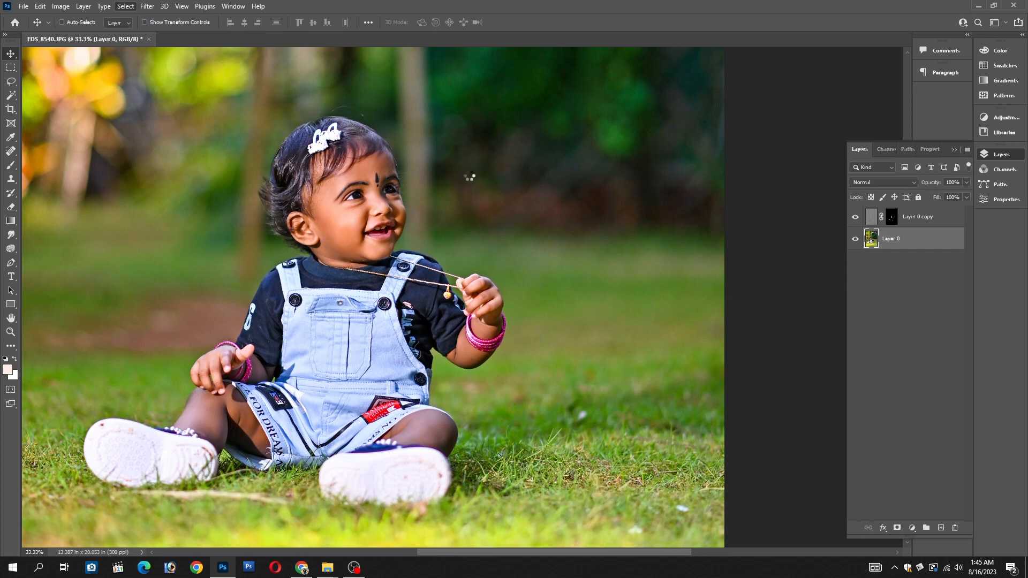
scroll(373, 191, up, 2)
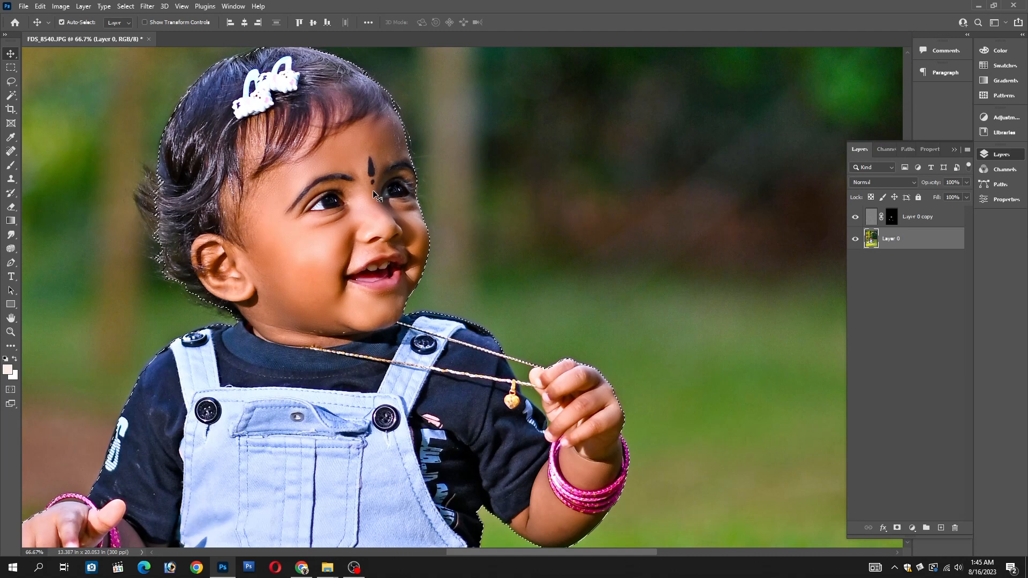
- Use Curves on the selected child, pulling the black and white points slightly inward and anchoring shadow, midtone and highlight points, the highlight at input 200, output 201
key(ctrl+m)
drag(664, 49, 654, 40)
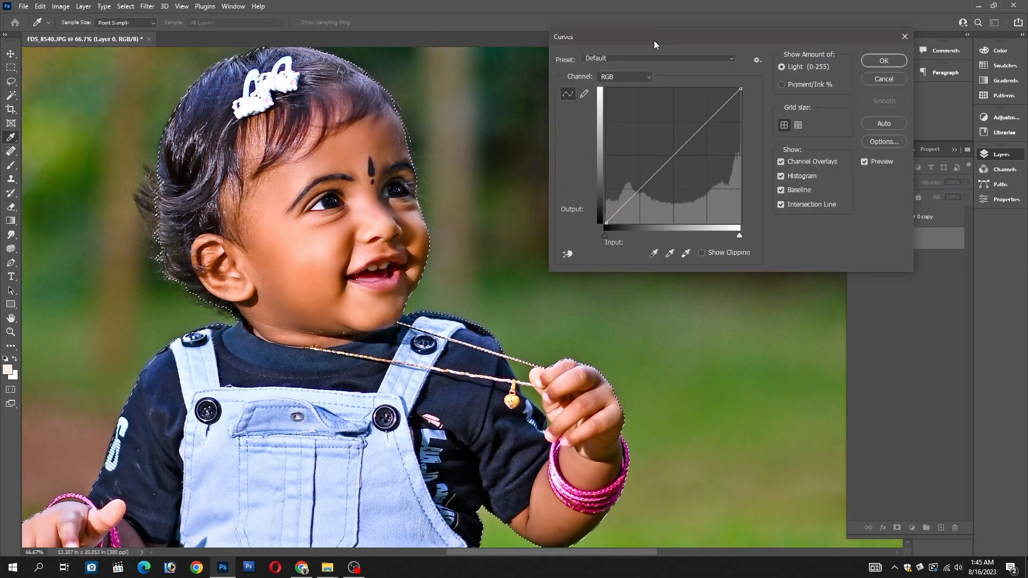
click(673, 154)
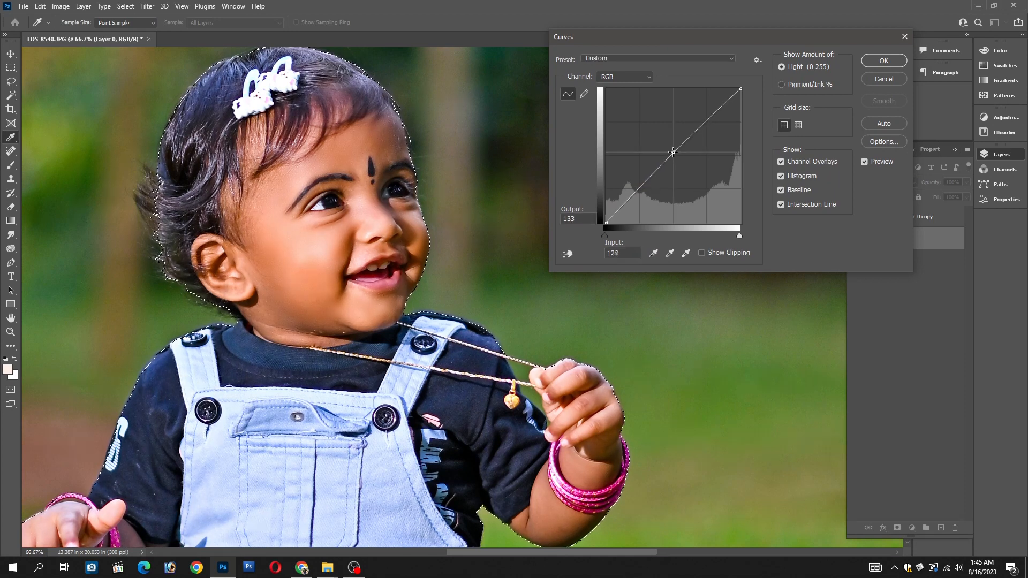
drag(605, 235, 609, 235)
drag(739, 235, 733, 235)
click(641, 187)
click(710, 117)
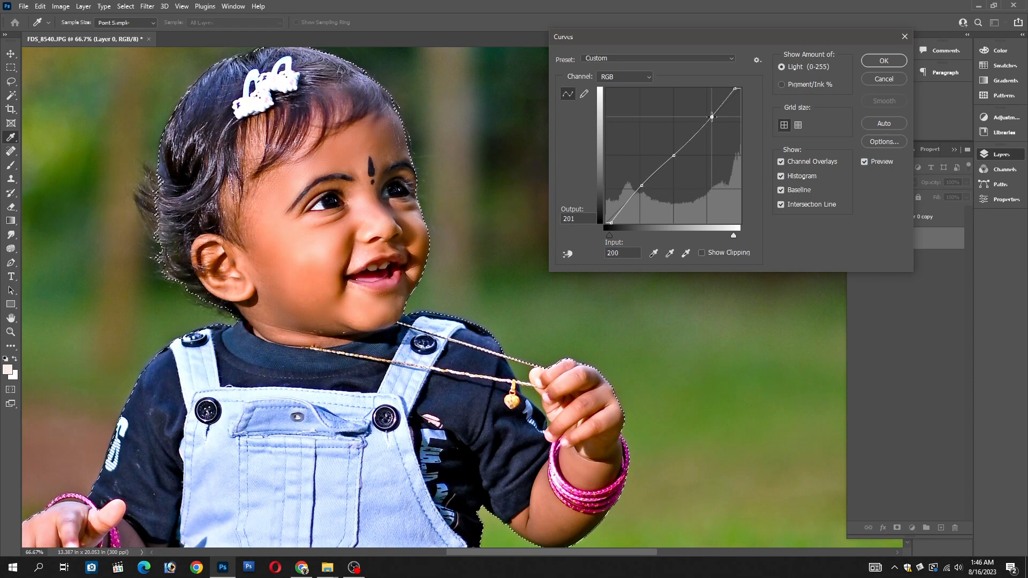
click(882, 61)
scroll(489, 241, down, 4)
scroll(489, 240, up, 2)
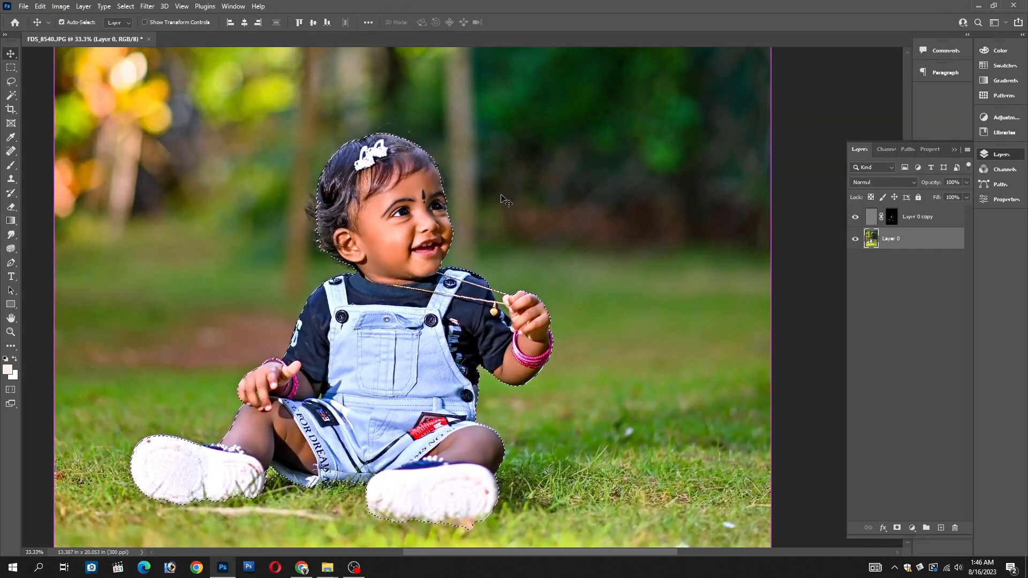
scroll(496, 201, up, 1)
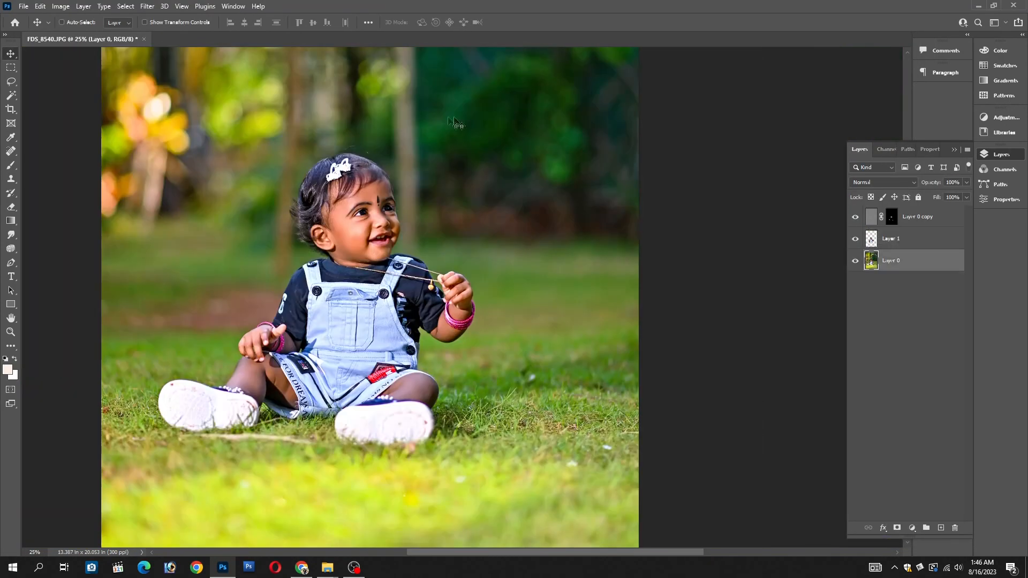
key(ctrl+m)
drag(605, 236, 611, 236)
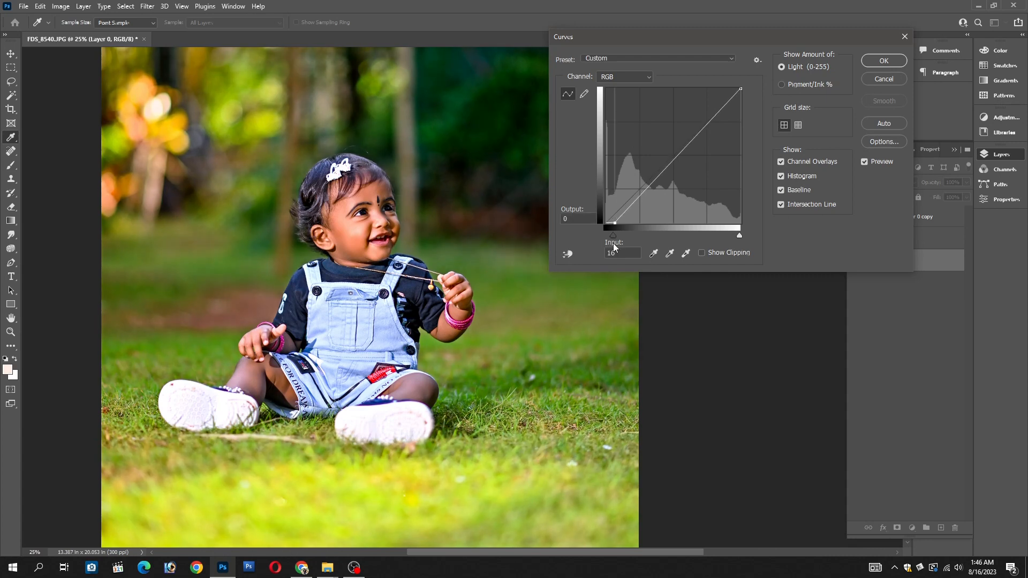
drag(740, 236, 733, 237)
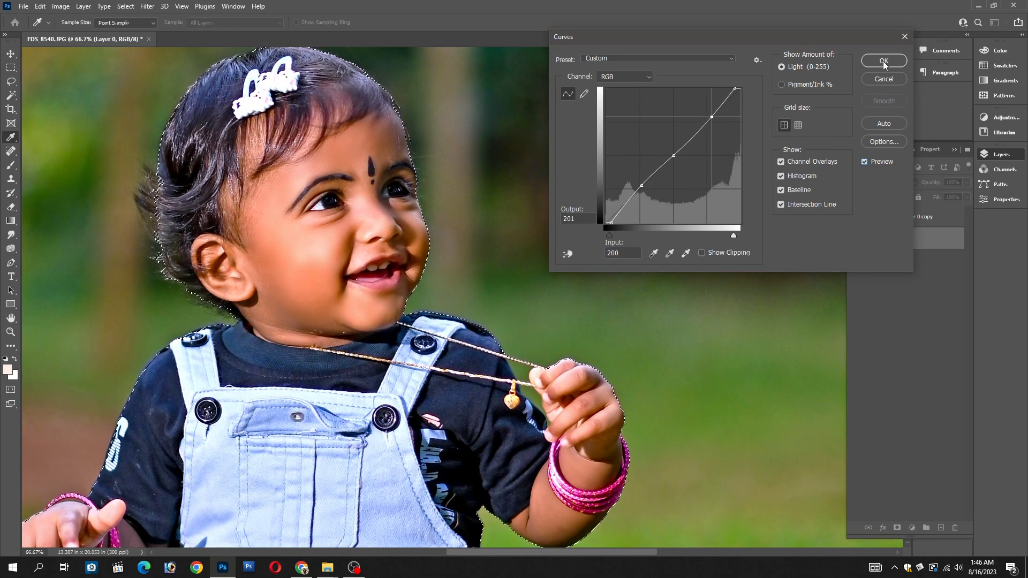
- Apply the Curves adjustment to the child and copy the selected child to a new layer above Layer 0
click(885, 62)
drag(431, 228, 495, 235)
drag(407, 211, 501, 252)
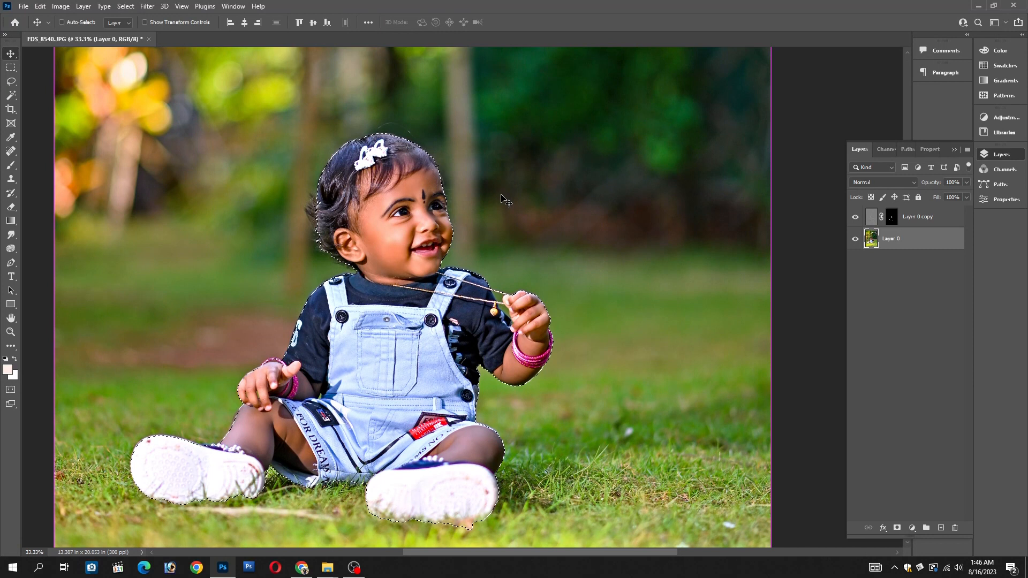
key(ctrl+d)
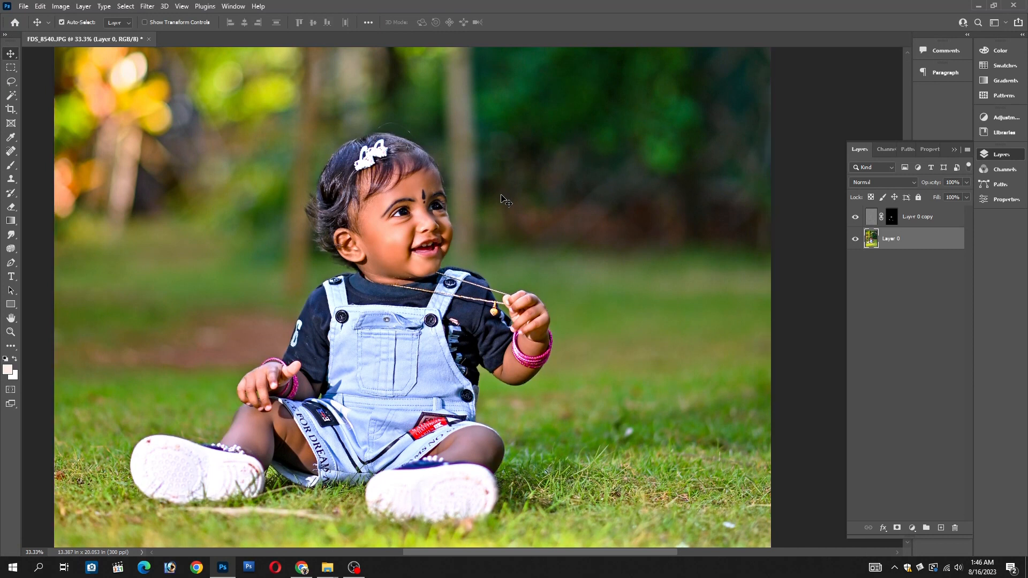
key(ctrl+z)
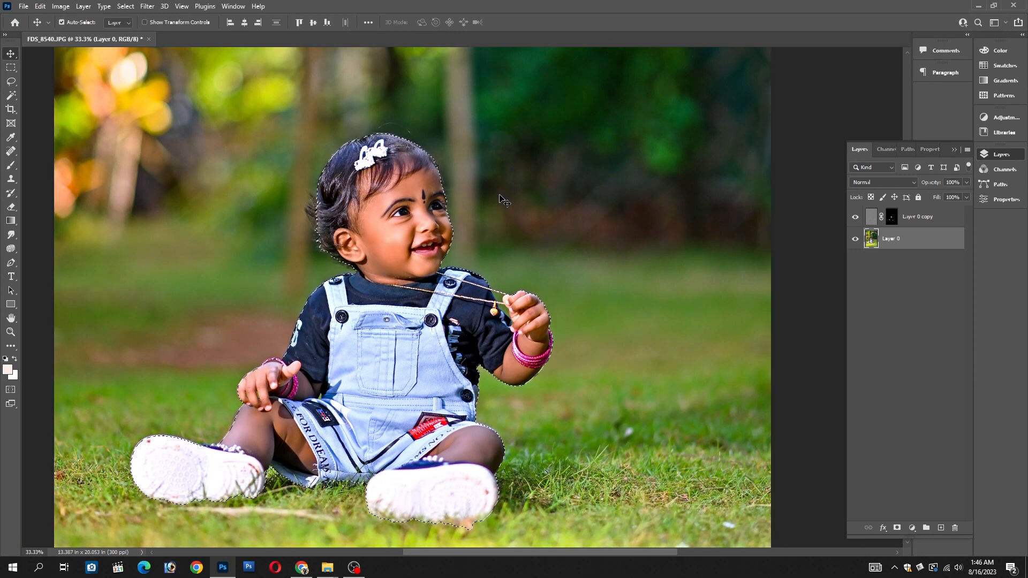
scroll(338, 178, up, 1)
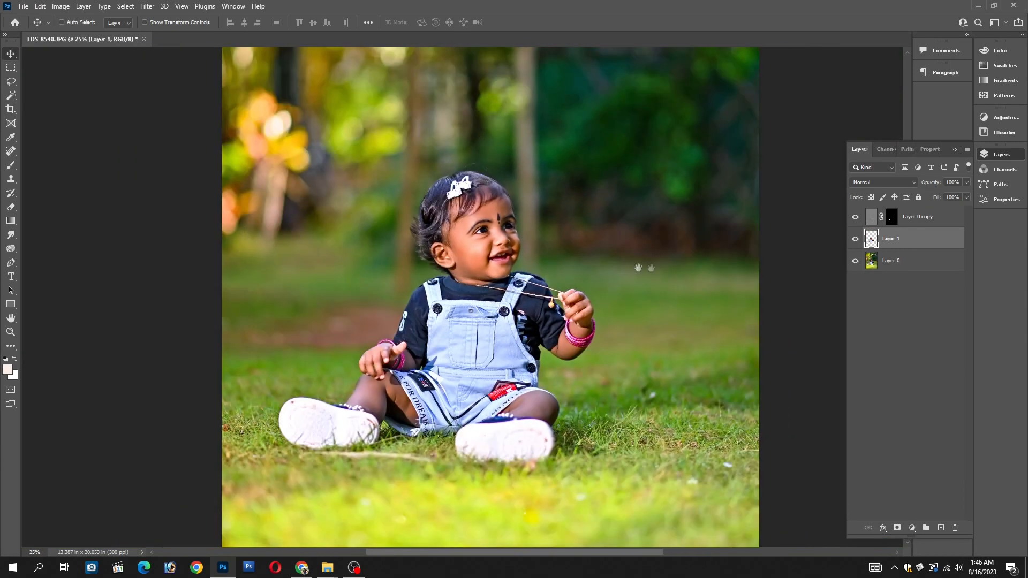
- Add contrast to Layer 0 with Curves, moving the black point to about input 16 and the white point slightly inward, comparing the preview before applying
drag(638, 268, 518, 250)
click(915, 261)
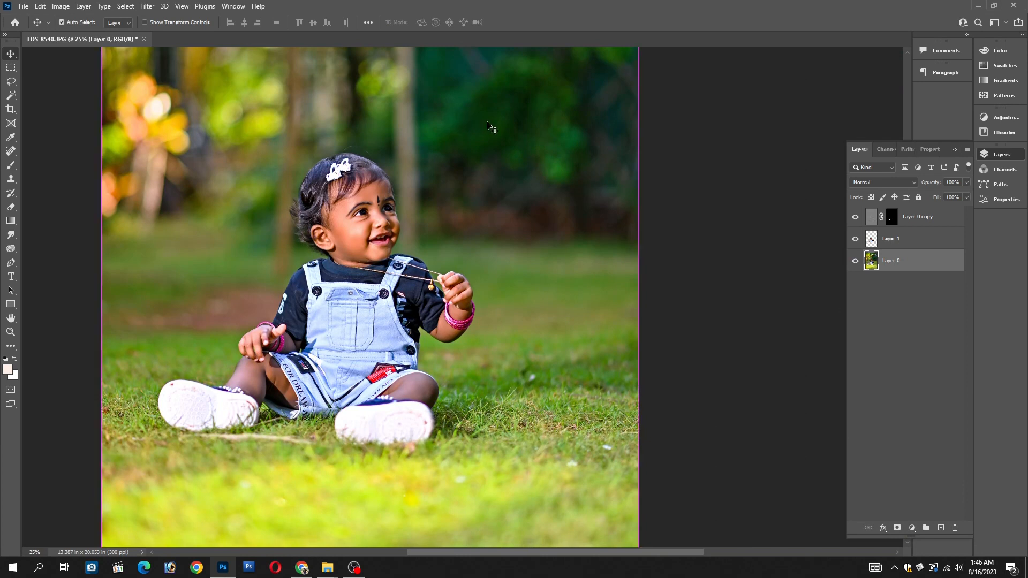
key(ctrl+m)
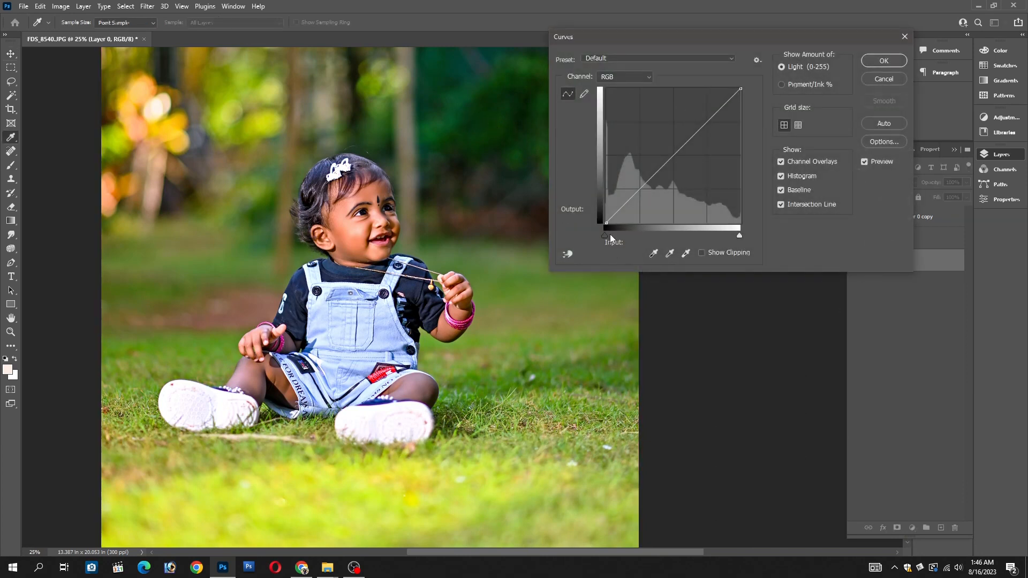
drag(606, 236, 612, 245)
drag(738, 236, 737, 237)
click(873, 162)
click(873, 162)
click(872, 163)
click(872, 163)
click(872, 162)
click(873, 162)
click(884, 60)
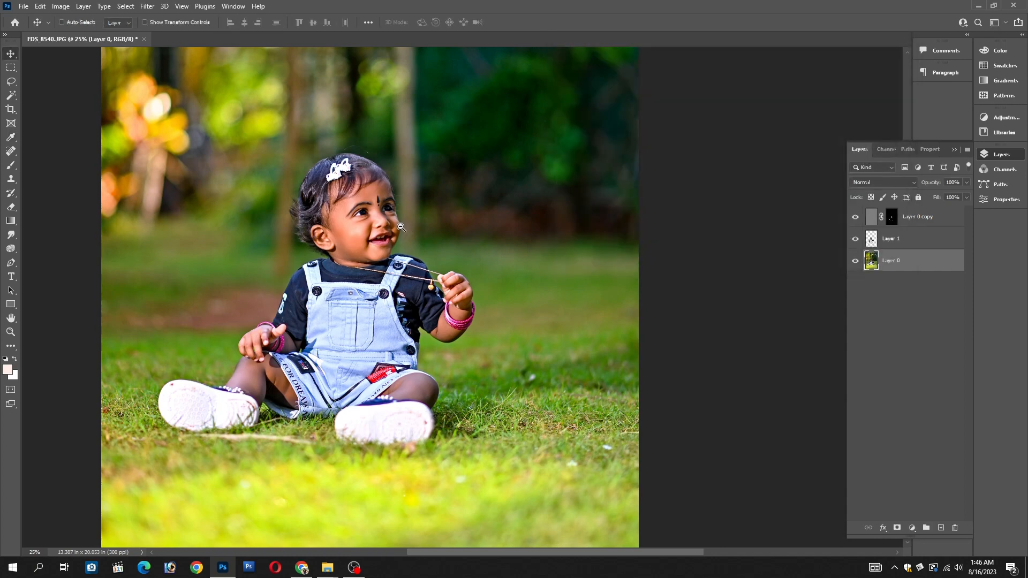
- Review the finished portrait up close and as a whole with the interface panels hidden
alt+click(401, 227)
alt+click(401, 227)
alt+click(401, 227)
ctrl+click(389, 218)
ctrl+click(390, 219)
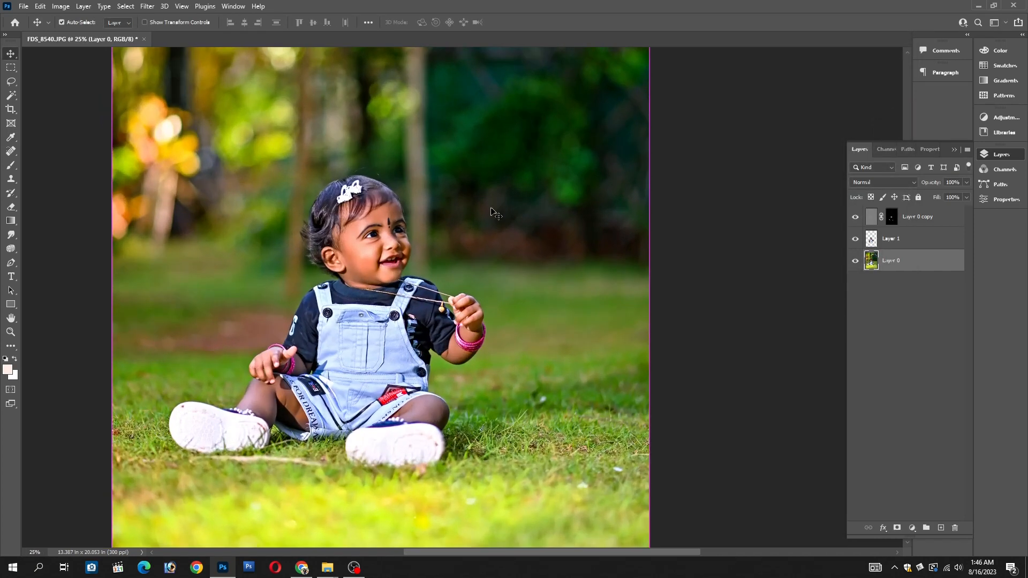
key(Tab)
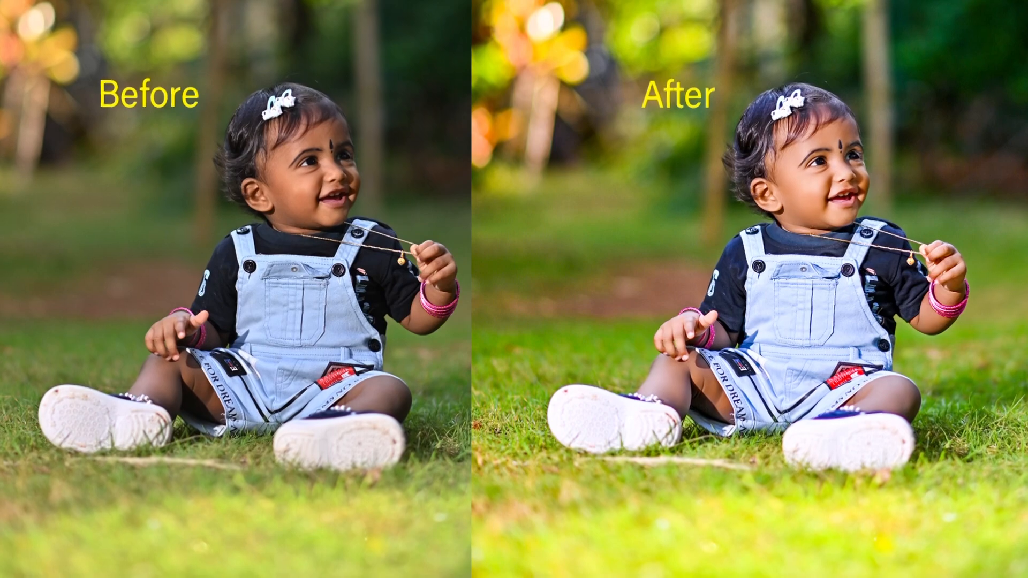